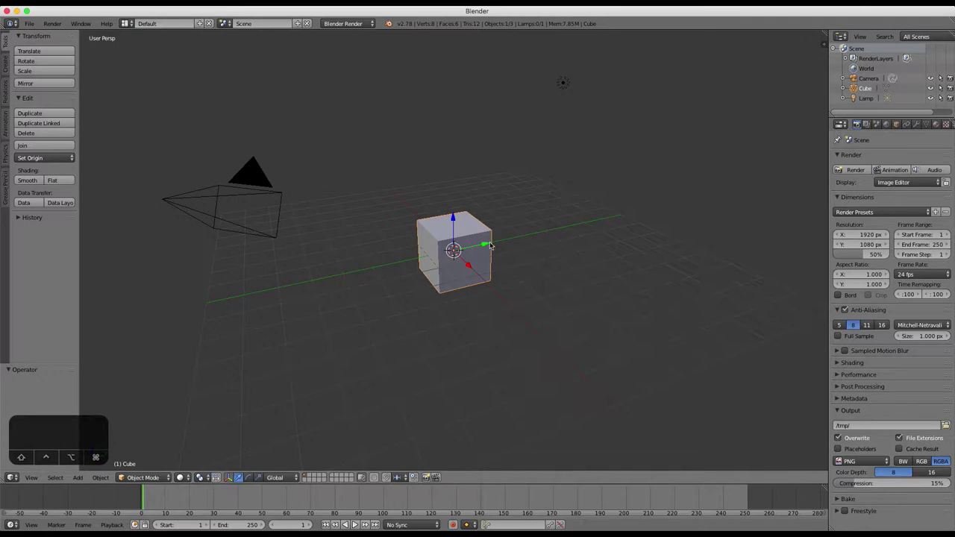
# Enter Edit Mode on the default cube, switch to face selection and deselect everything.
pyautogui.moveTo(428, 278); pyautogui.dragTo(482, 277, button='middle')
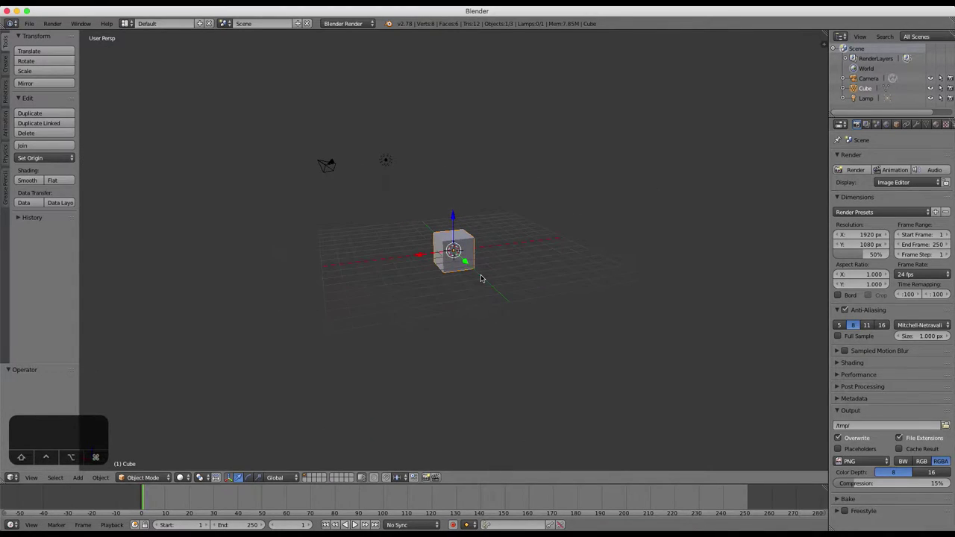
pyautogui.scroll(3, 481, 278)
pyautogui.moveTo(410, 266); pyautogui.dragTo(438, 269, button='middle')
pyautogui.scroll(6, 437, 268)
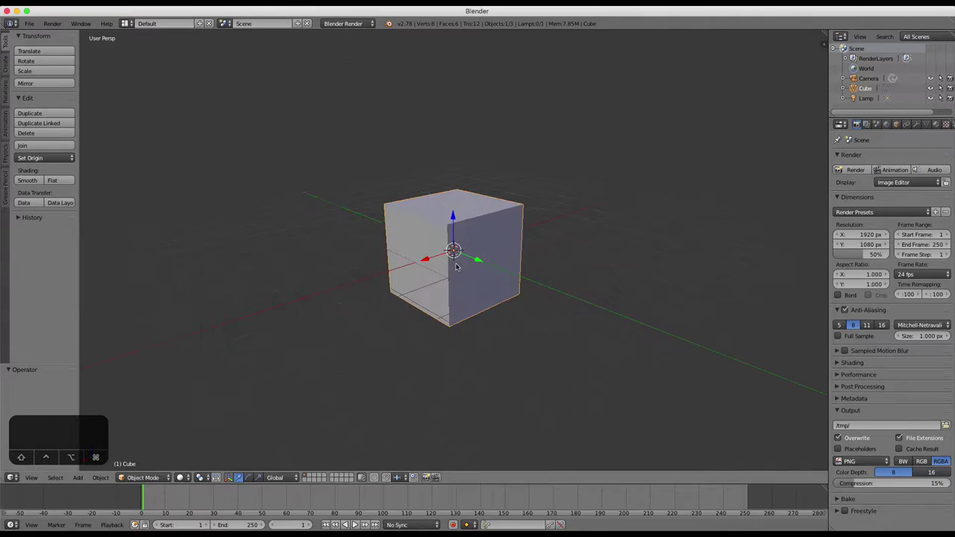
pyautogui.press('Tab')
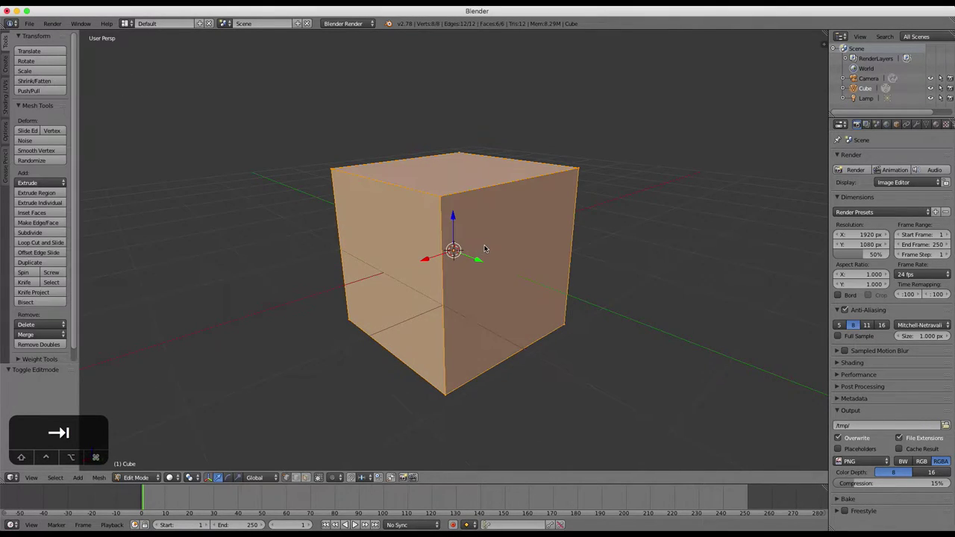
pyautogui.click(308, 478)
pyautogui.press('a')
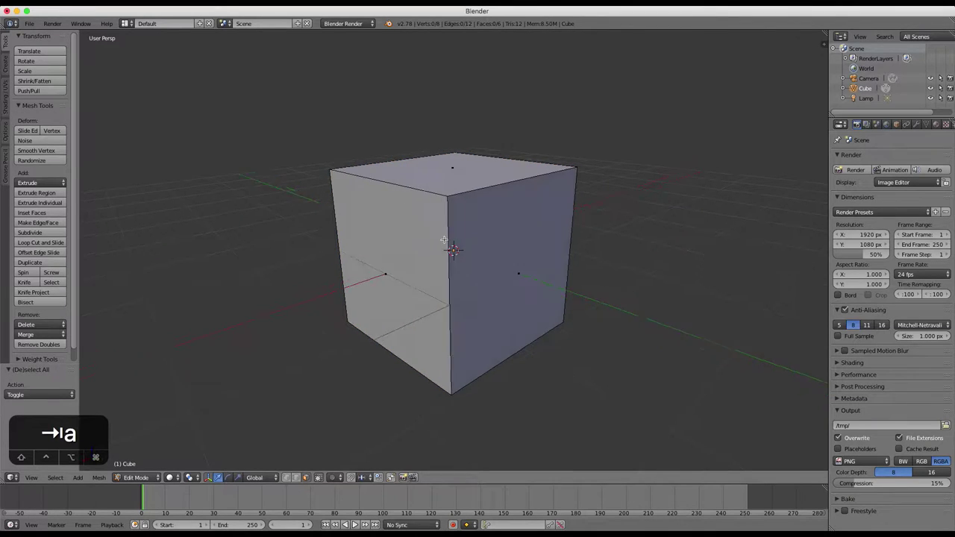
# Select the whole cube and subdivide it with 2 cuts.
pyautogui.moveTo(542, 291); pyautogui.dragTo(419, 237, button='middle')
pyautogui.press('a')
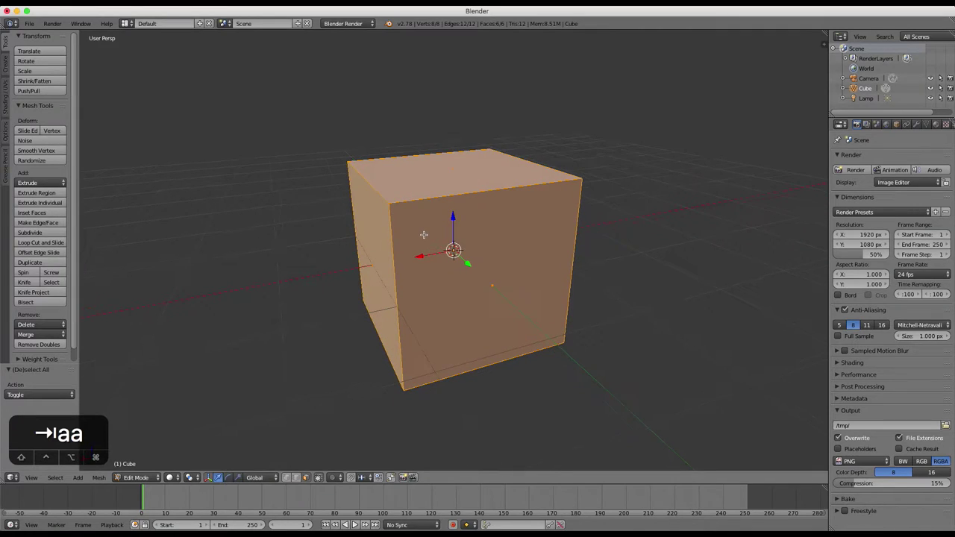
pyautogui.press('w')
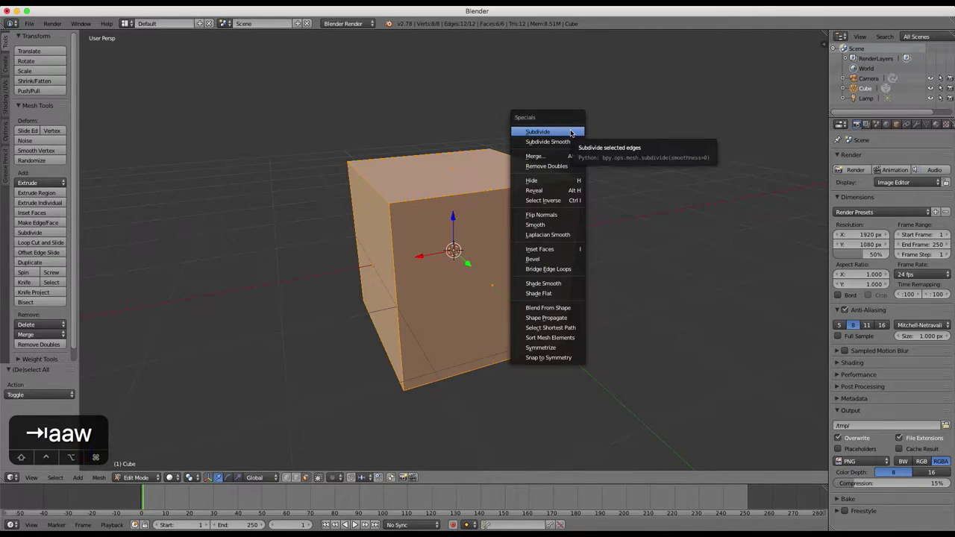
pyautogui.click(571, 132)
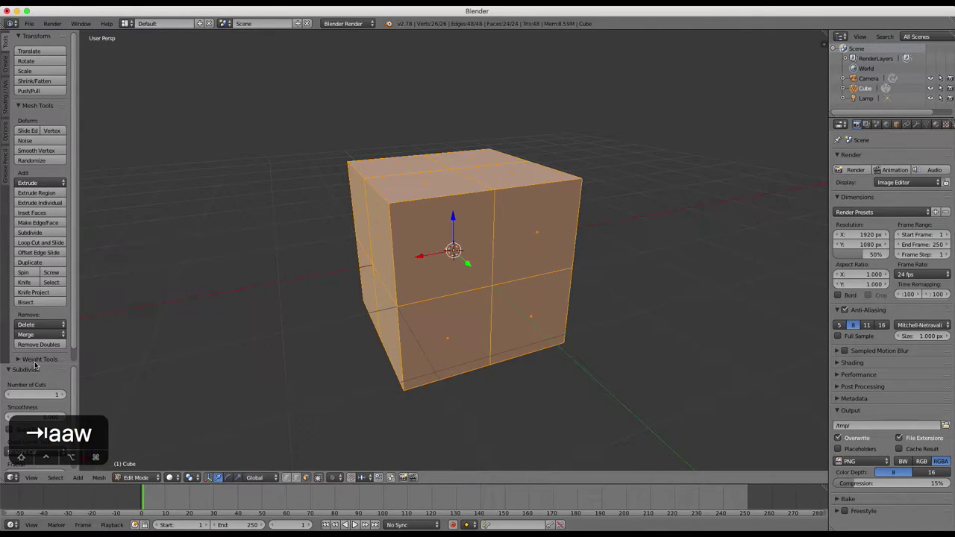
pyautogui.moveTo(34, 366); pyautogui.dragTo(23, 276)
pyautogui.click(68, 309)
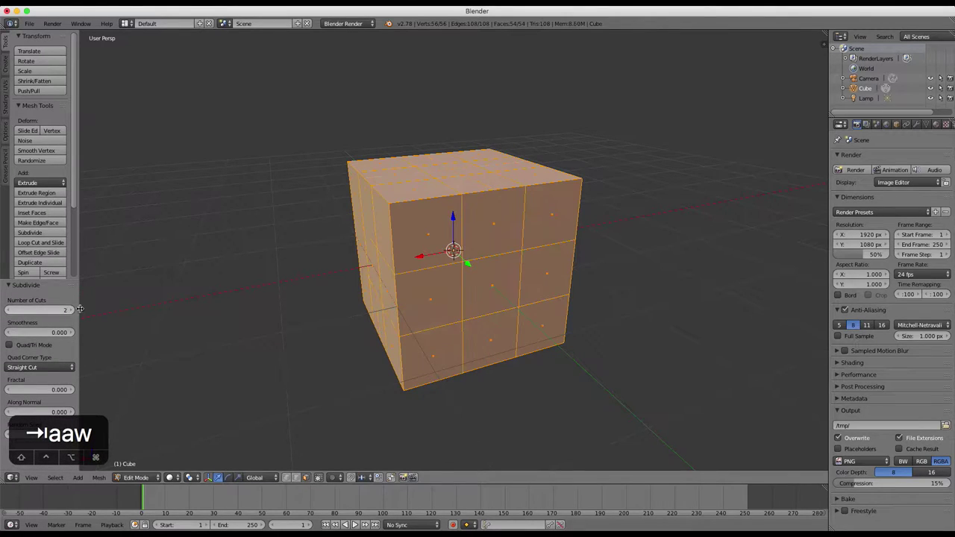
pyautogui.moveTo(378, 249); pyautogui.dragTo(398, 260, button='middle')
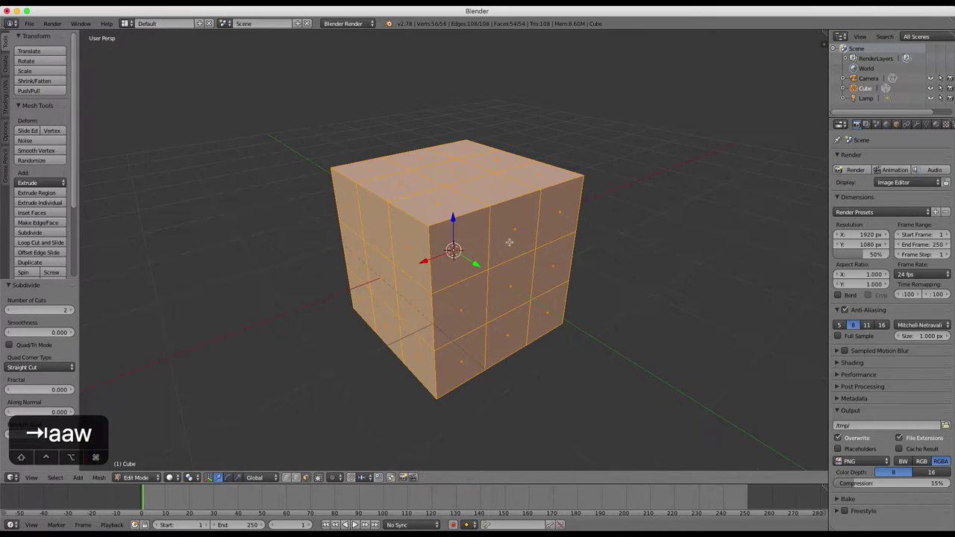
# Clear the selection and add one centred vertical loop cut through the cube's middle column.
pyautogui.press('a')
pyautogui.moveTo(491, 251); pyautogui.dragTo(480, 246, button='middle')
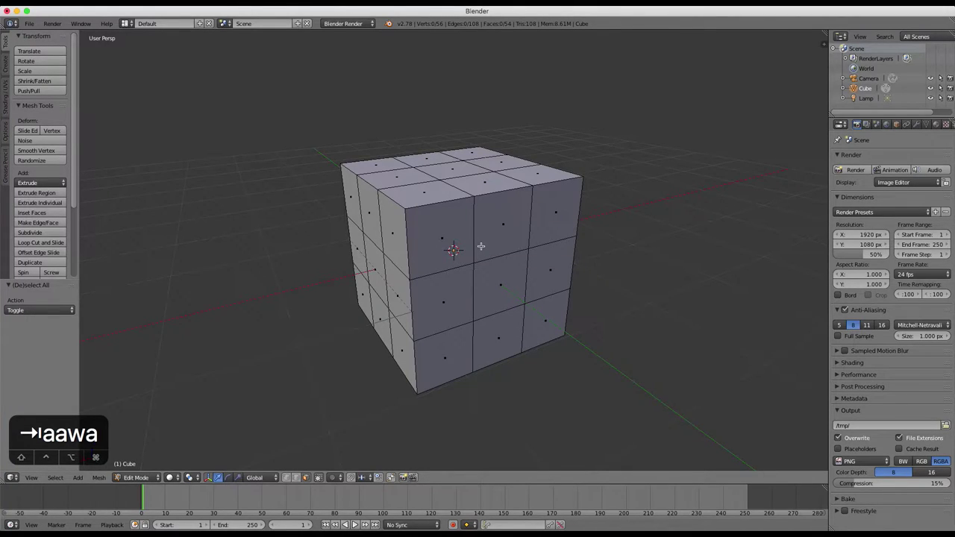
pyautogui.moveTo(530, 255); pyautogui.dragTo(496, 253, button='middle')
pyautogui.hotkey('ctrl', 'r')
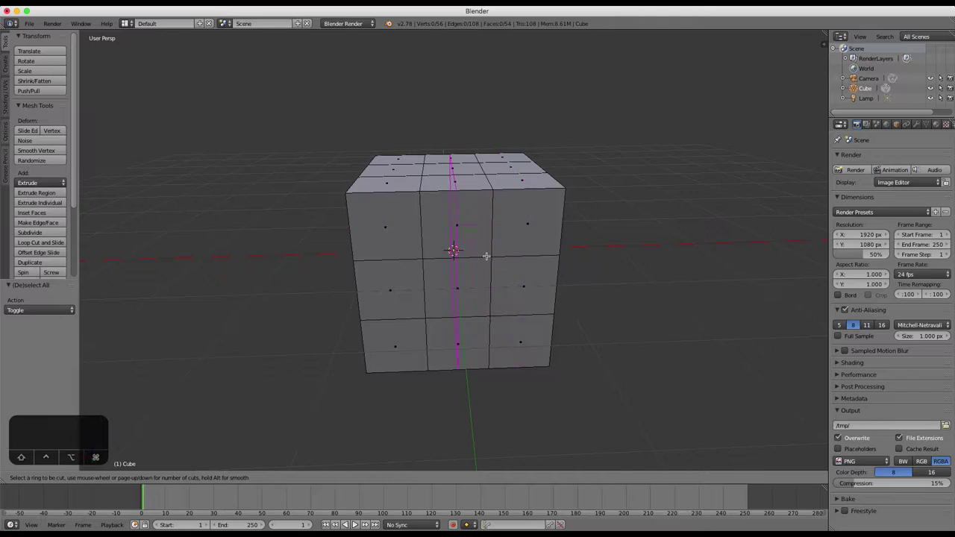
pyautogui.click(477, 261)
pyautogui.click(477, 259)
pyautogui.moveTo(565, 264); pyautogui.dragTo(556, 251, button='middle')
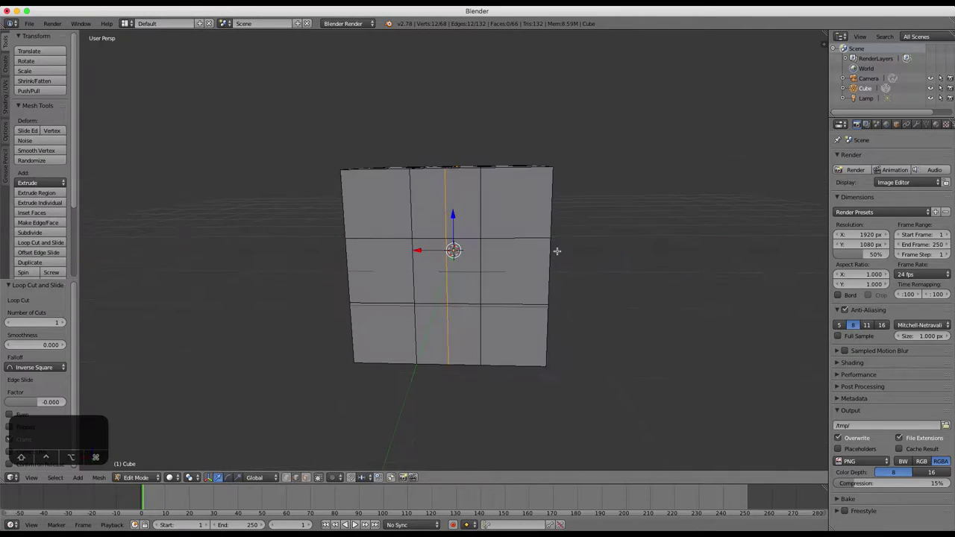
# Check the numpad emulation option in the input settings of the user preferences.
pyautogui.click(29, 23)
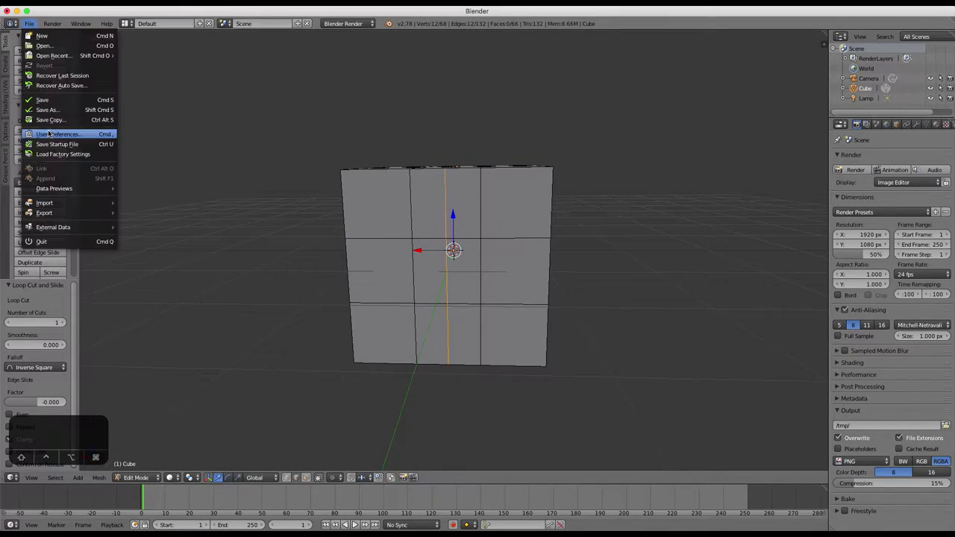
pyautogui.click(45, 133)
pyautogui.click(142, 26)
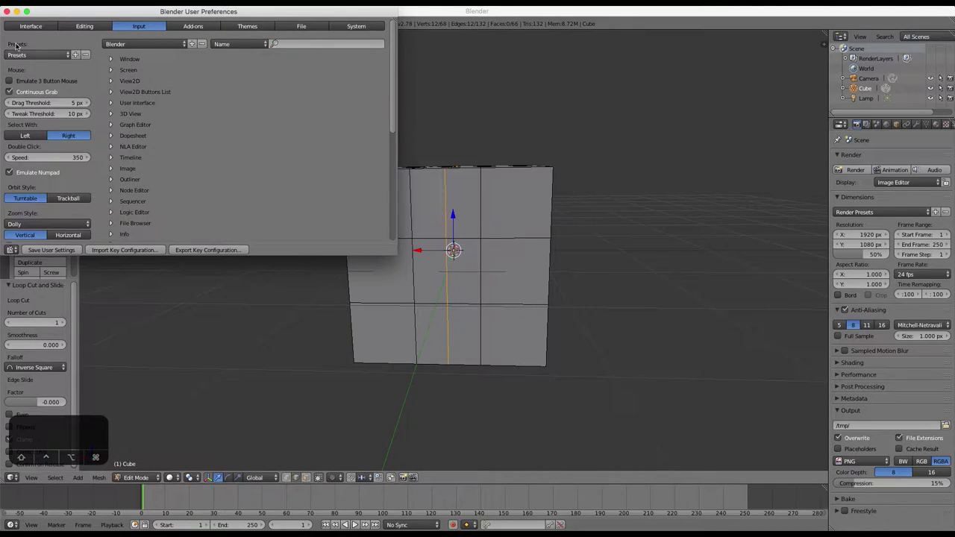
pyautogui.click(6, 11)
# Set the viewport to the orthographic front view and enable vertex selection through the mesh.
pyautogui.press('1')
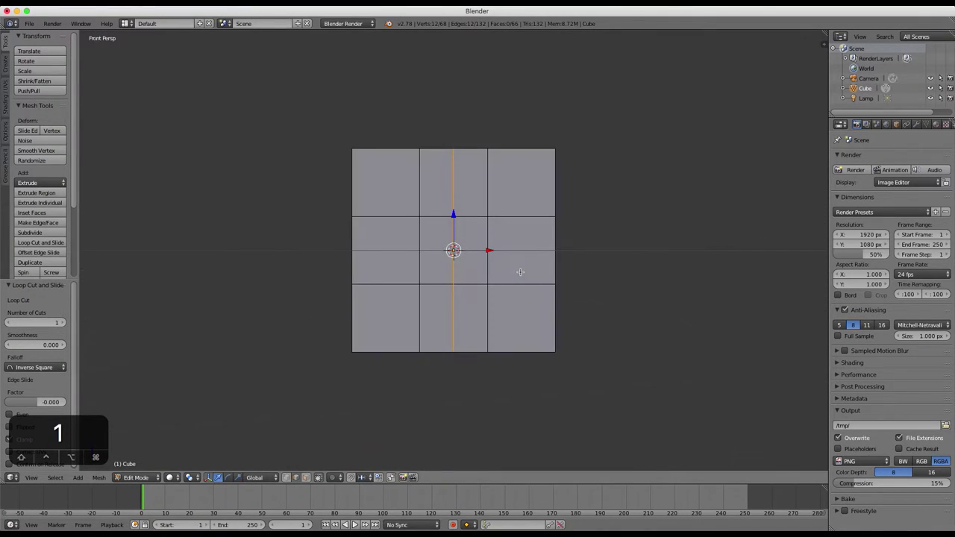
pyautogui.press('5')
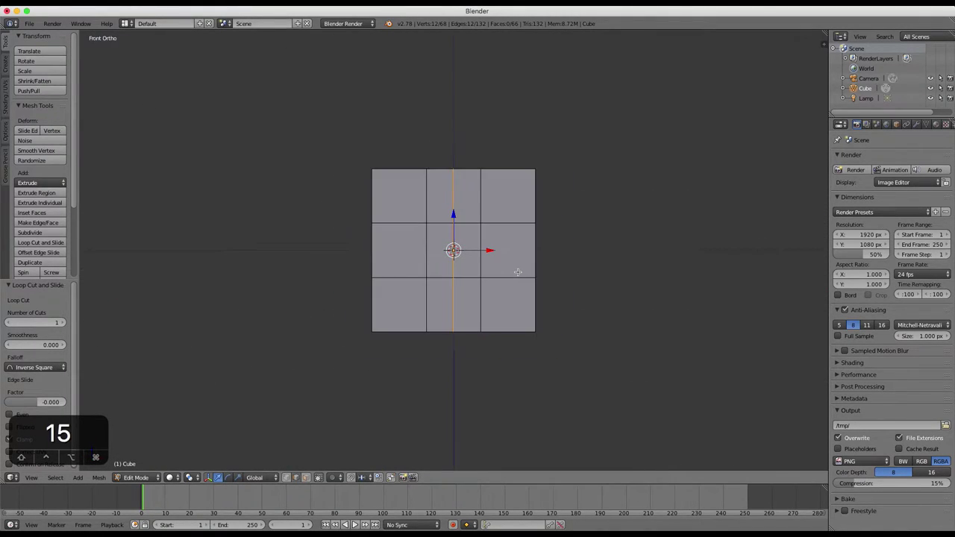
pyautogui.click(316, 480)
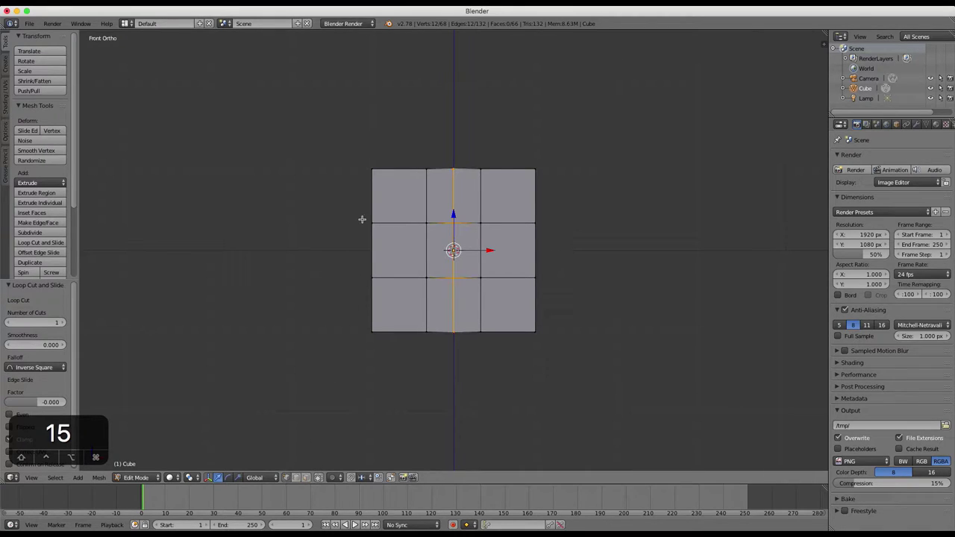
pyautogui.press('a')
pyautogui.press('b')
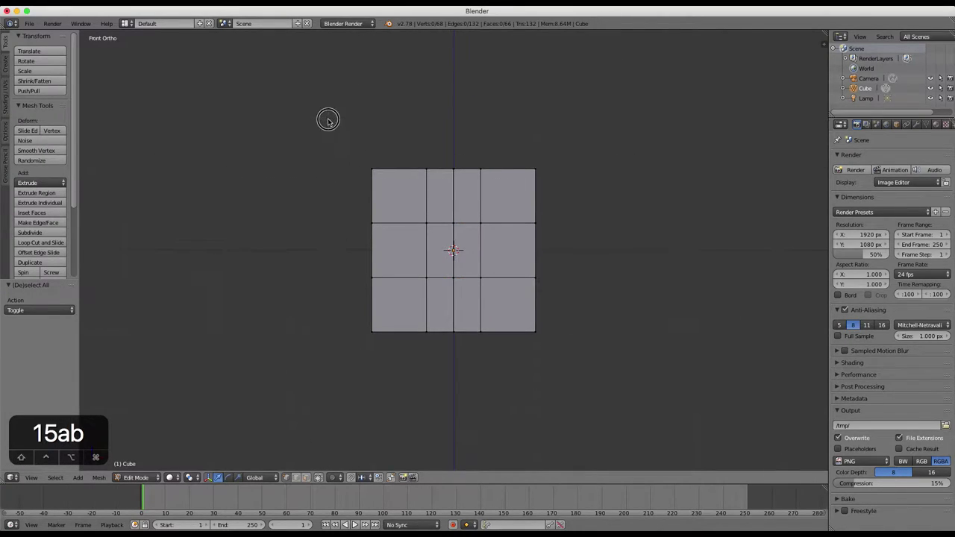
pyautogui.moveTo(327, 119); pyautogui.dragTo(448, 379)
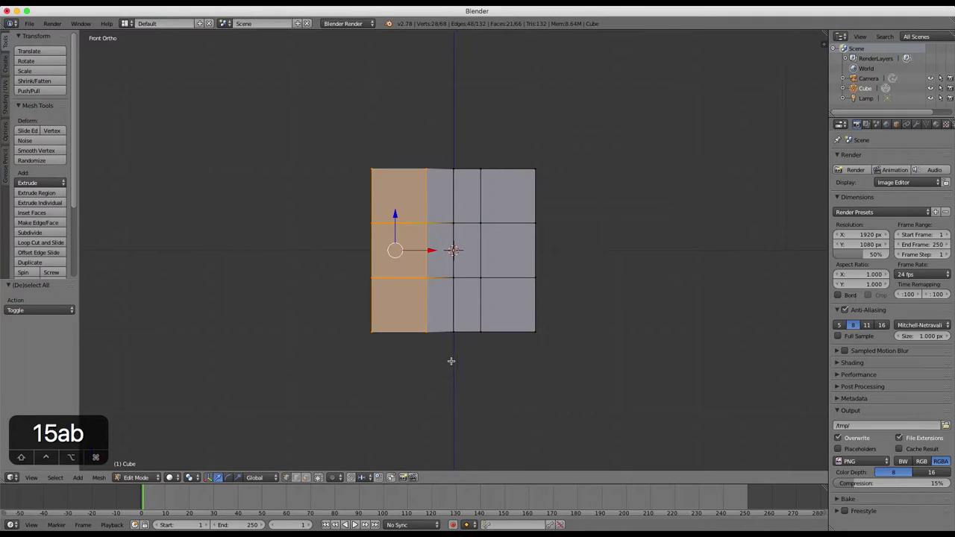
pyautogui.scroll(3, 534, 250)
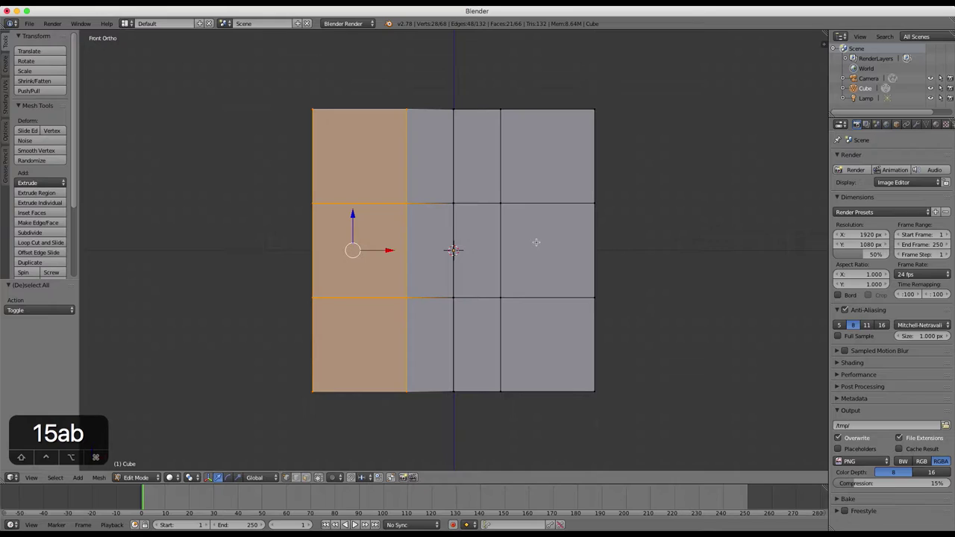
# Box-select all vertices on the negative X side of the centre loop and delete them, leaving the centre loop intact.
pyautogui.press('a')
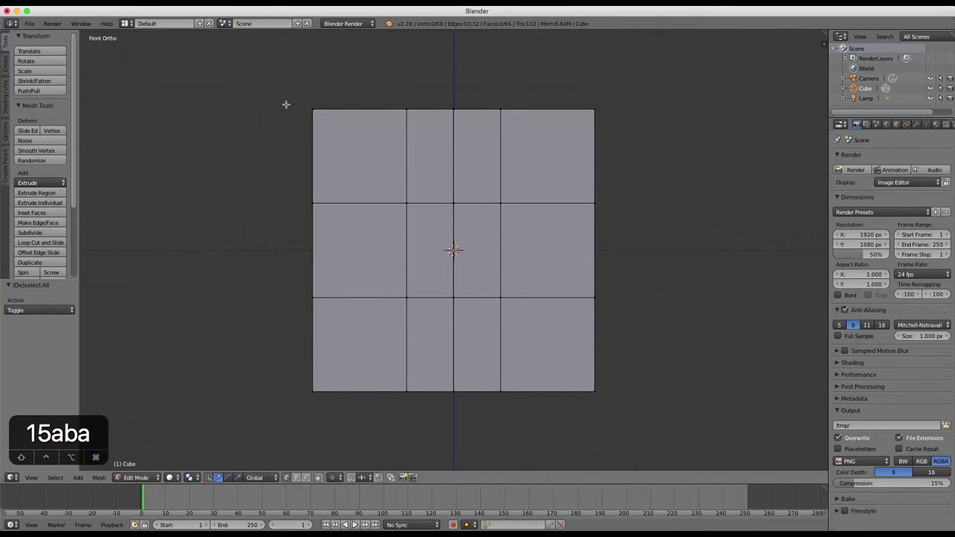
pyautogui.press('b')
pyautogui.moveTo(258, 93); pyautogui.dragTo(424, 416)
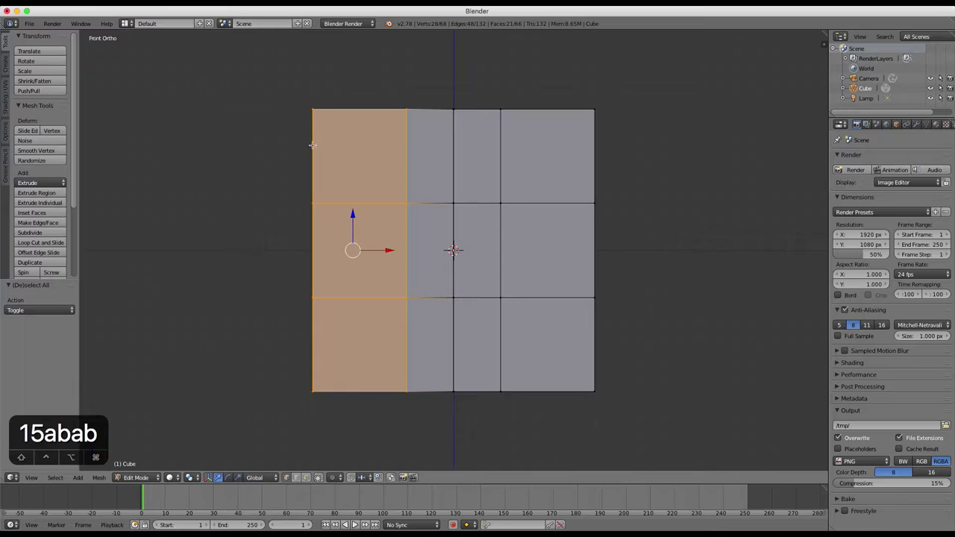
pyautogui.press('x')
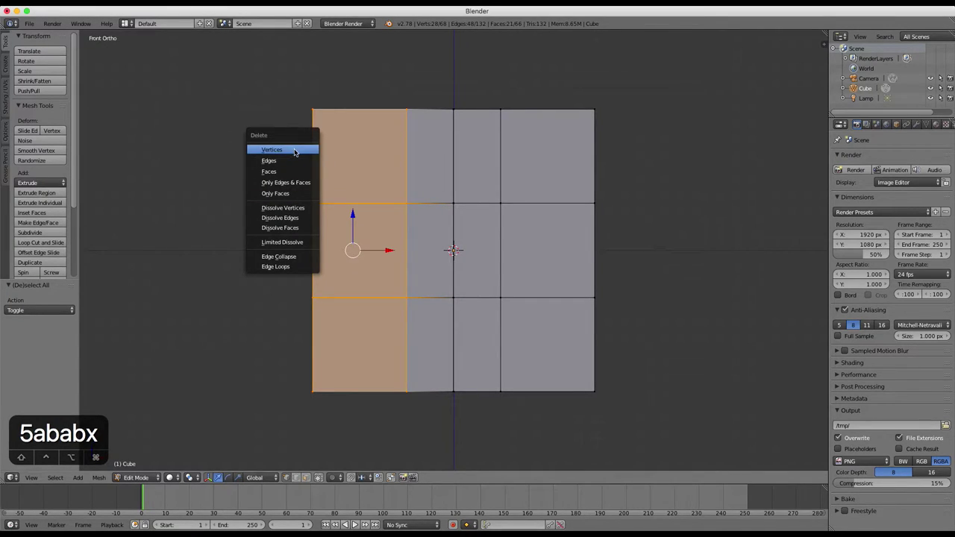
pyautogui.click(295, 150)
pyautogui.moveTo(408, 175); pyautogui.dragTo(371, 179, button='middle')
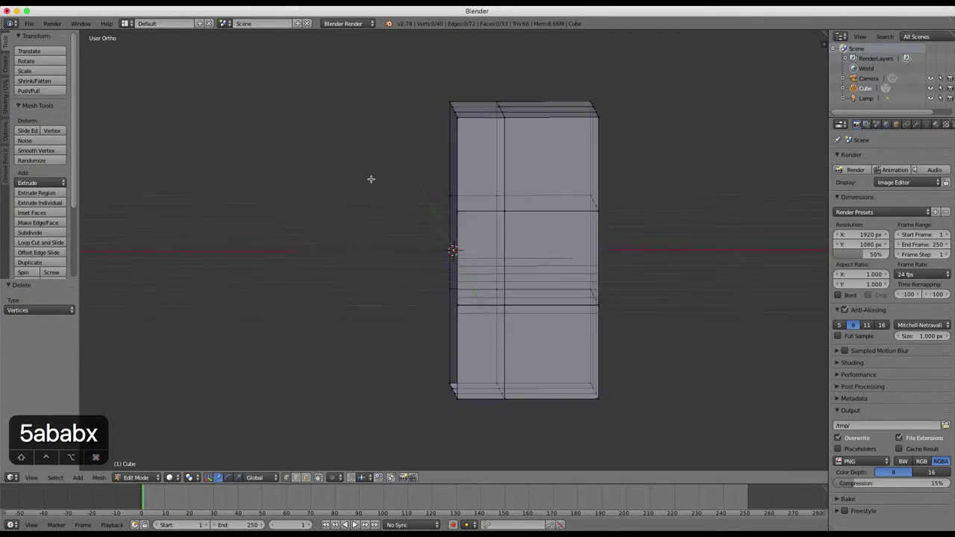
pyautogui.press('1')
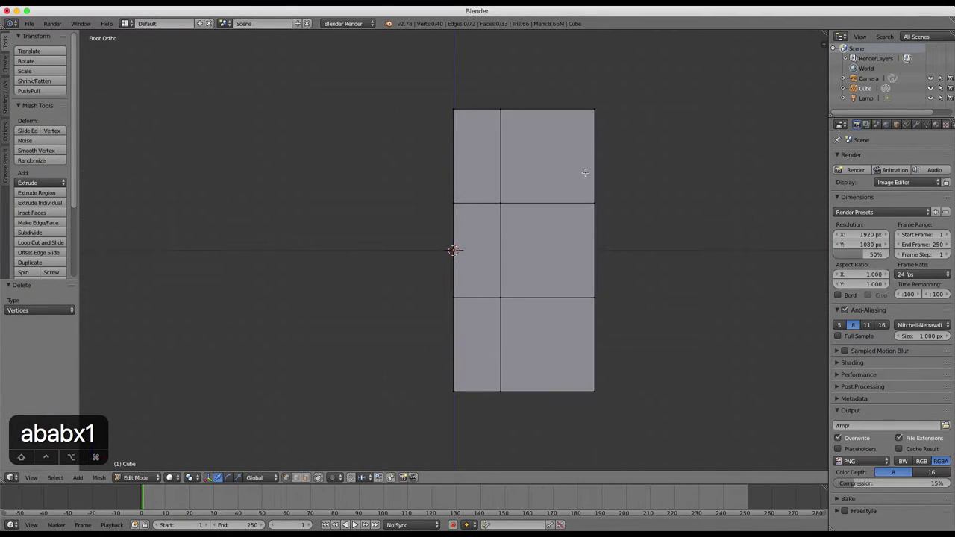
pyautogui.press('b')
pyautogui.moveTo(628, 100); pyautogui.dragTo(567, 406)
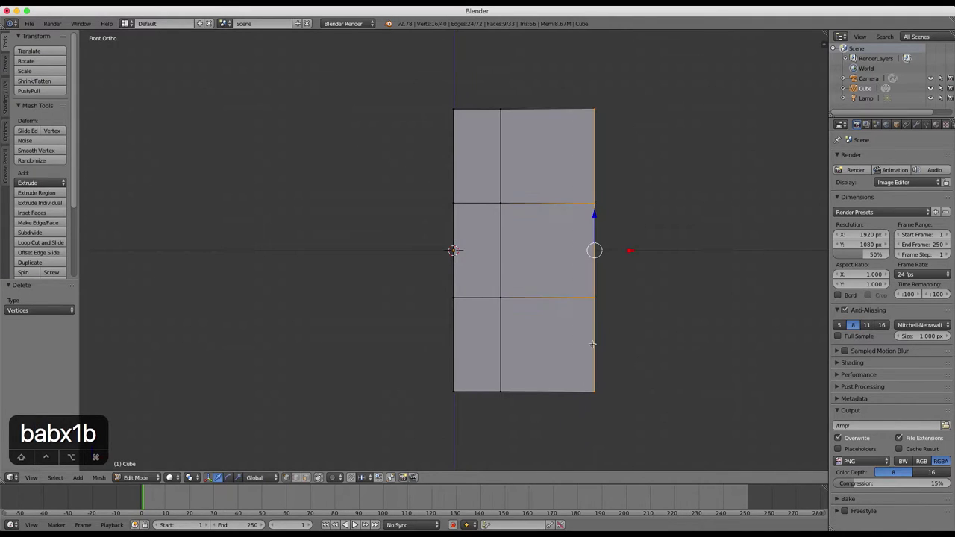
pyautogui.press('x')
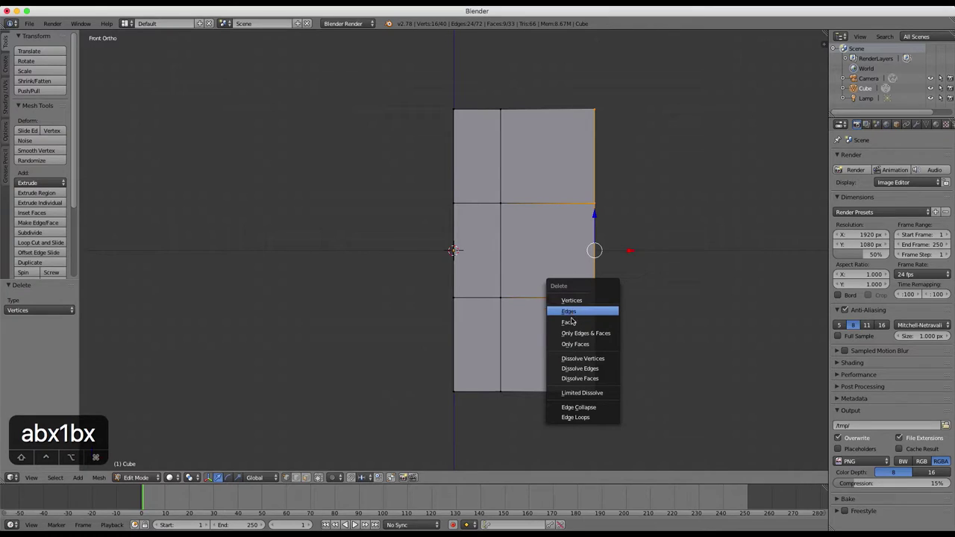
pyautogui.click(669, 286)
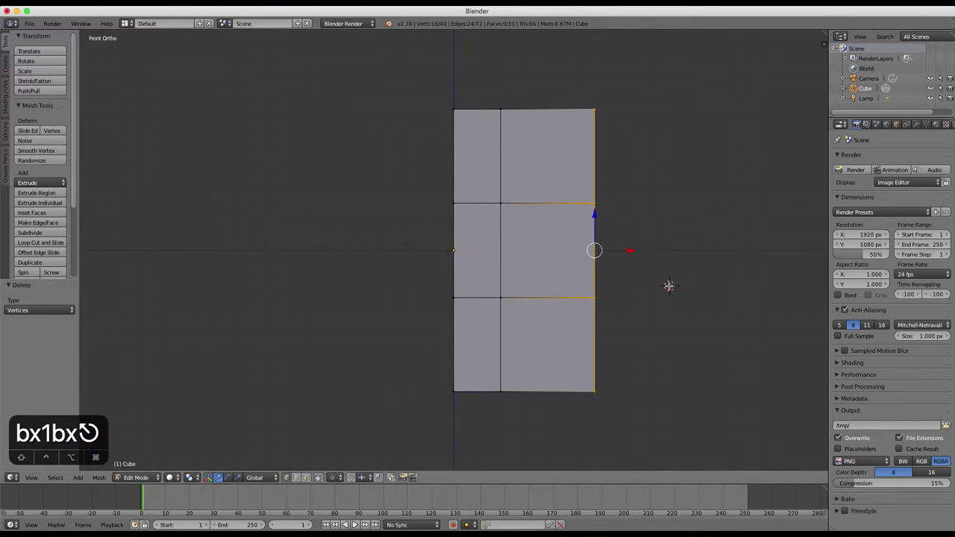
# Deselect everything and switch to edge selection mode.
pyautogui.press('a')
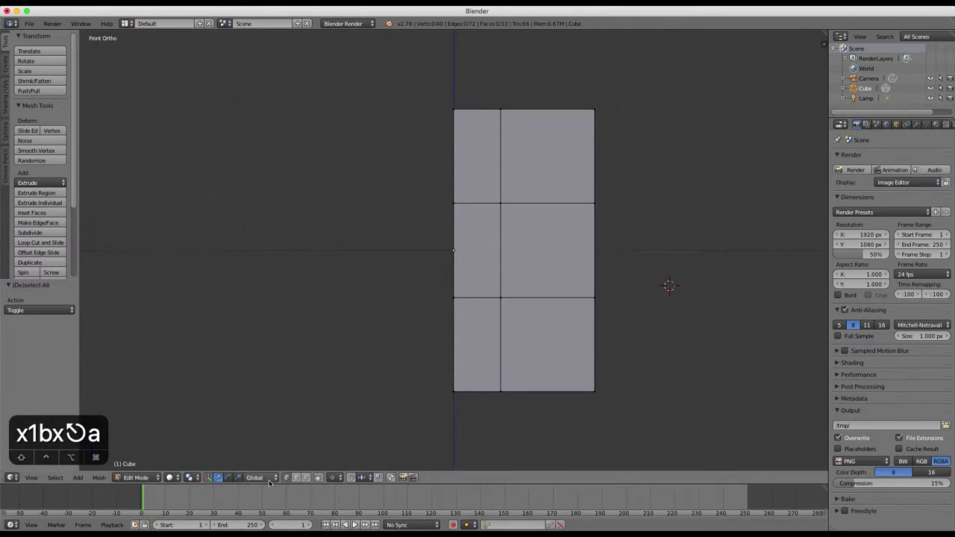
pyautogui.click(304, 478)
pyautogui.press('b')
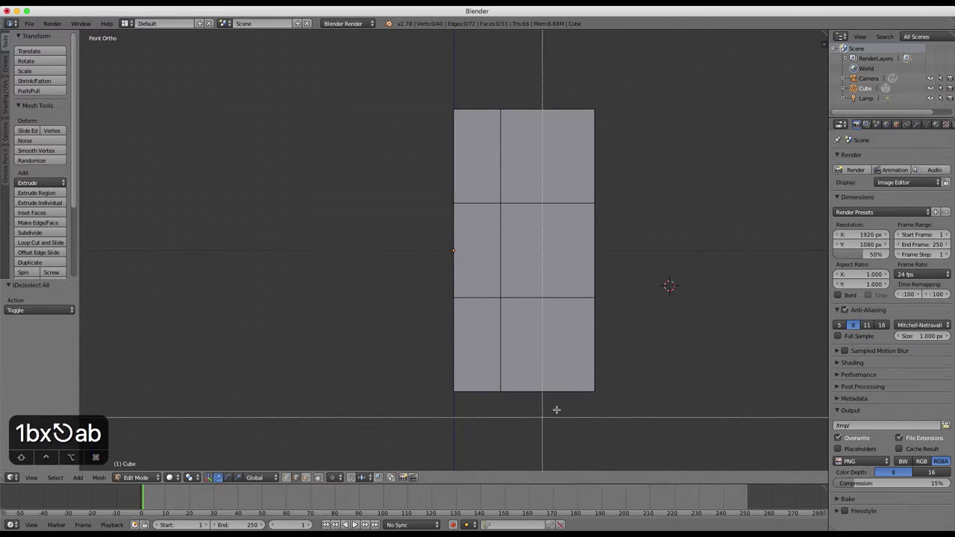
pyautogui.moveTo(555, 409); pyautogui.dragTo(568, 97)
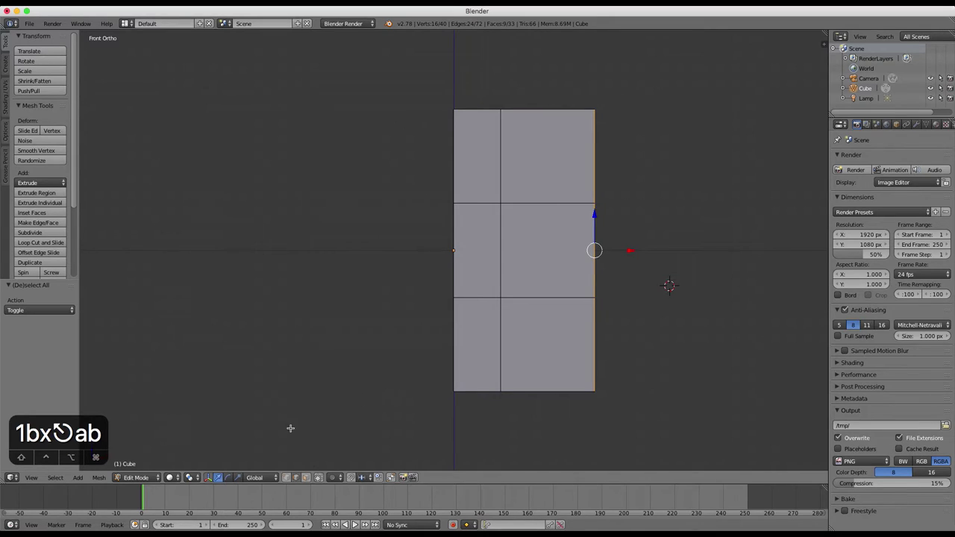
pyautogui.press('x')
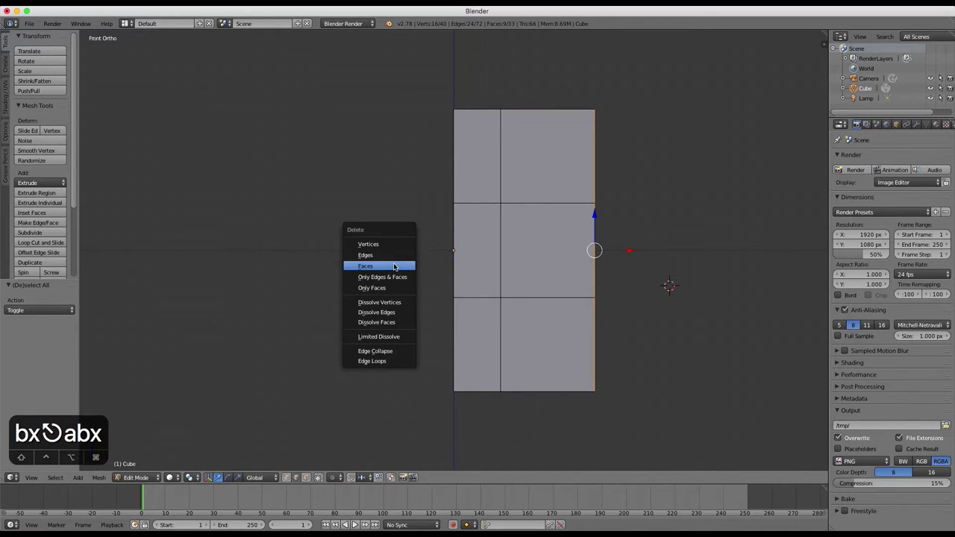
pyautogui.click(749, 181)
pyautogui.press('a')
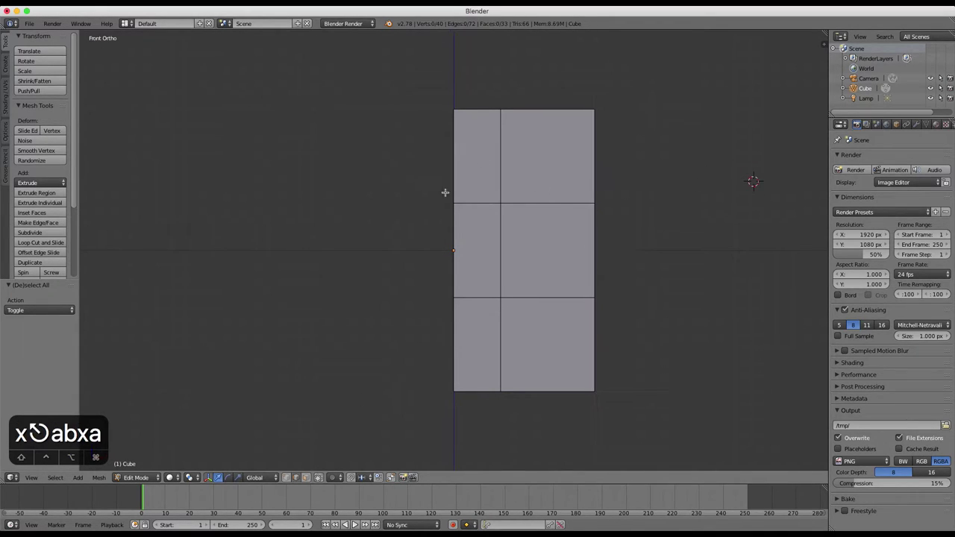
pyautogui.moveTo(445, 191); pyautogui.dragTo(672, 164, button='middle')
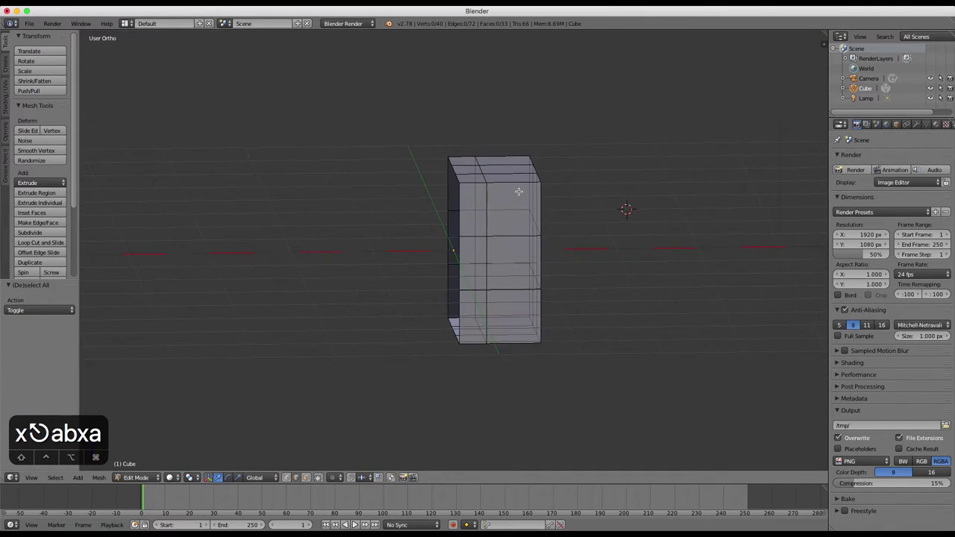
pyautogui.press('1')
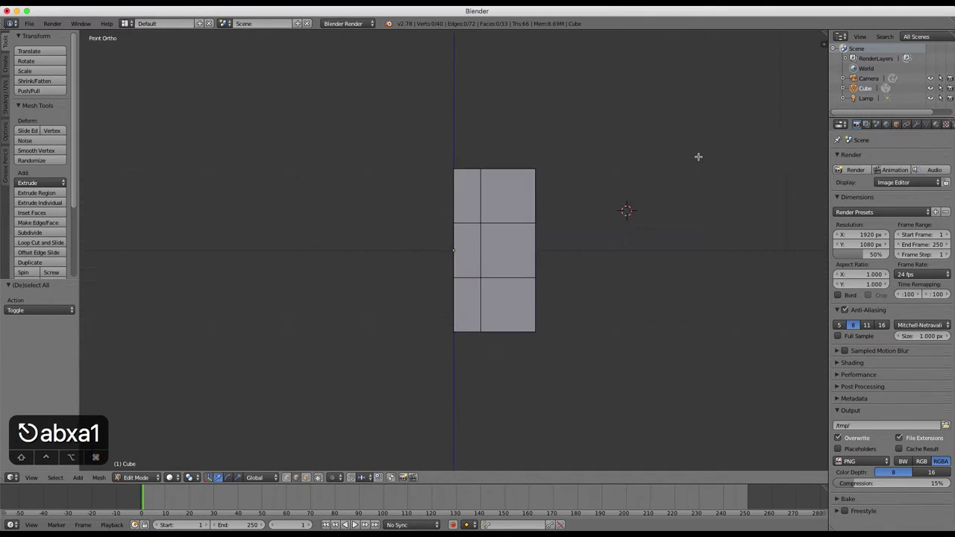
# Add a Mirror modifier to the half cube, mirroring it across the X axis.
pyautogui.click(918, 125)
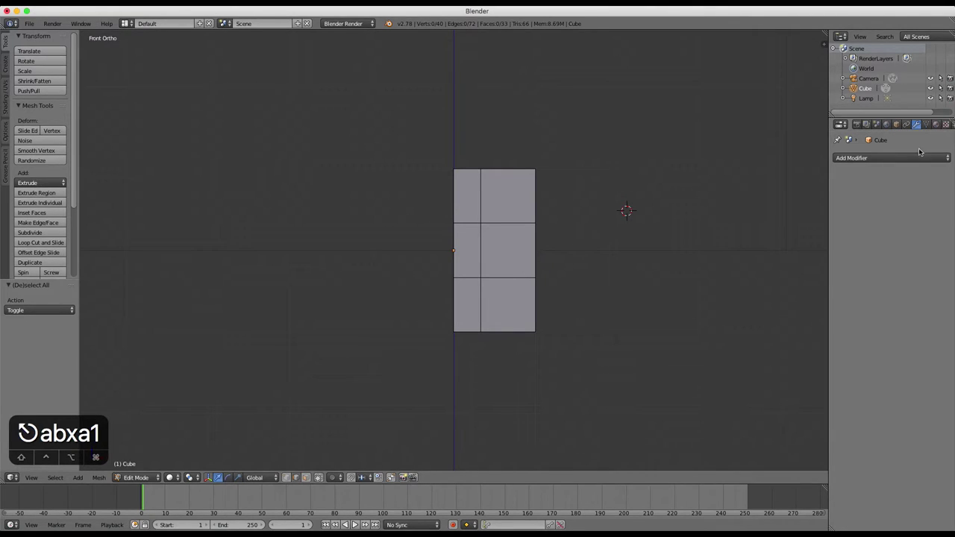
pyautogui.click(865, 160)
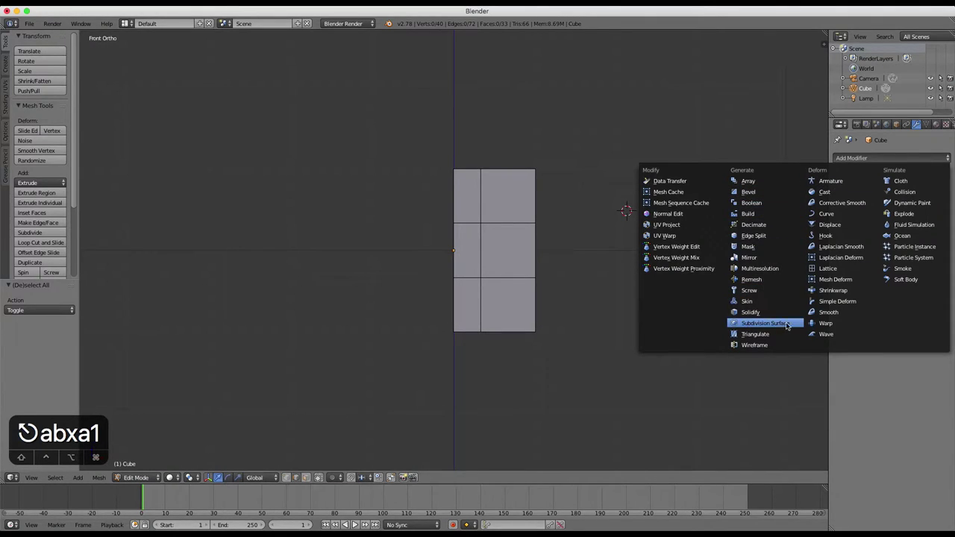
pyautogui.click(749, 258)
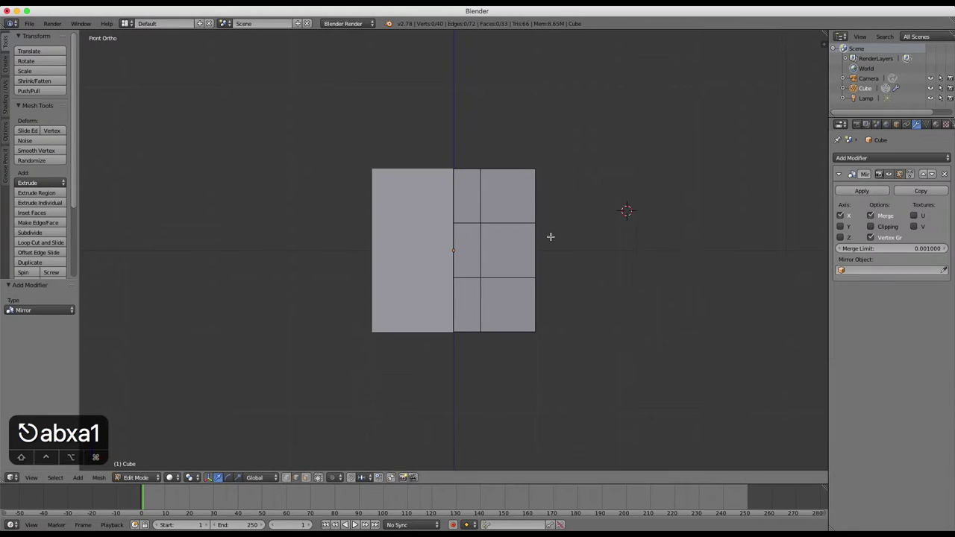
pyautogui.scroll(3, 405, 196)
pyautogui.scroll(-3, 405, 197)
pyautogui.moveTo(405, 195)
pyautogui.mouseDown(button='middle')
pyautogui.moveTo(445, 223)
pyautogui.moveTo(418, 217)
pyautogui.moveTo(387, 231)
pyautogui.moveTo(305, 241)
pyautogui.moveTo(398, 203)
pyautogui.moveTo(390, 192)
pyautogui.mouseUp(button='middle')
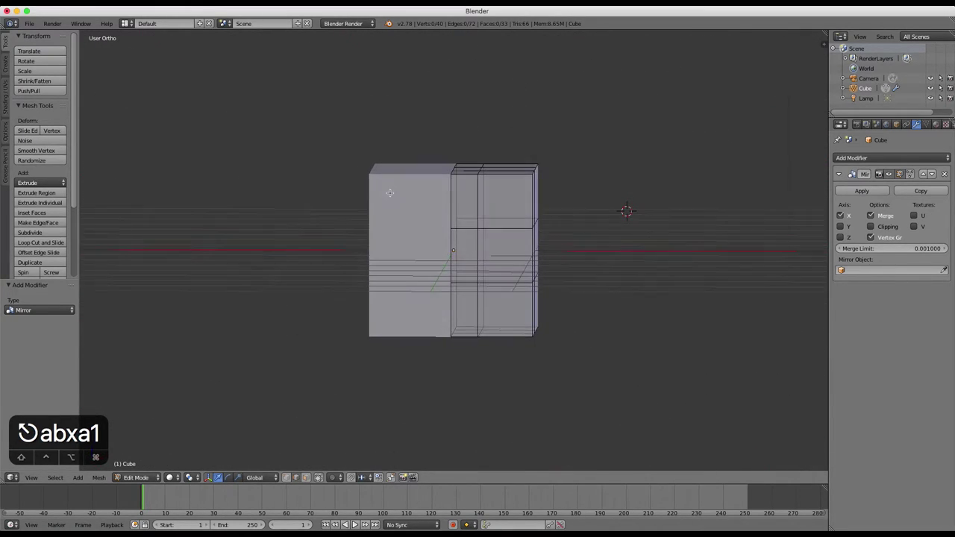
pyautogui.press('1')
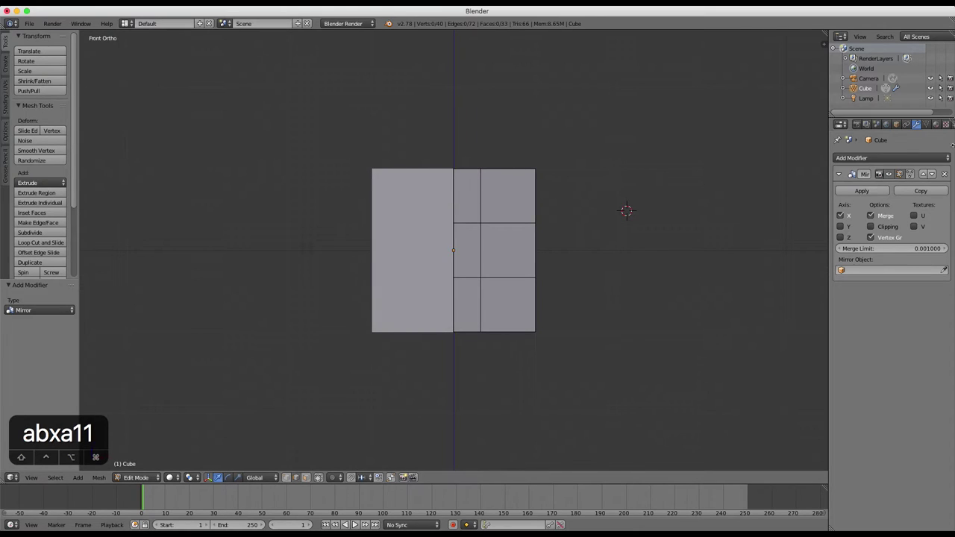
# Inspect the complete mirrored cube in Object Mode from several angles and return to Edit Mode.
pyautogui.press('Tab')
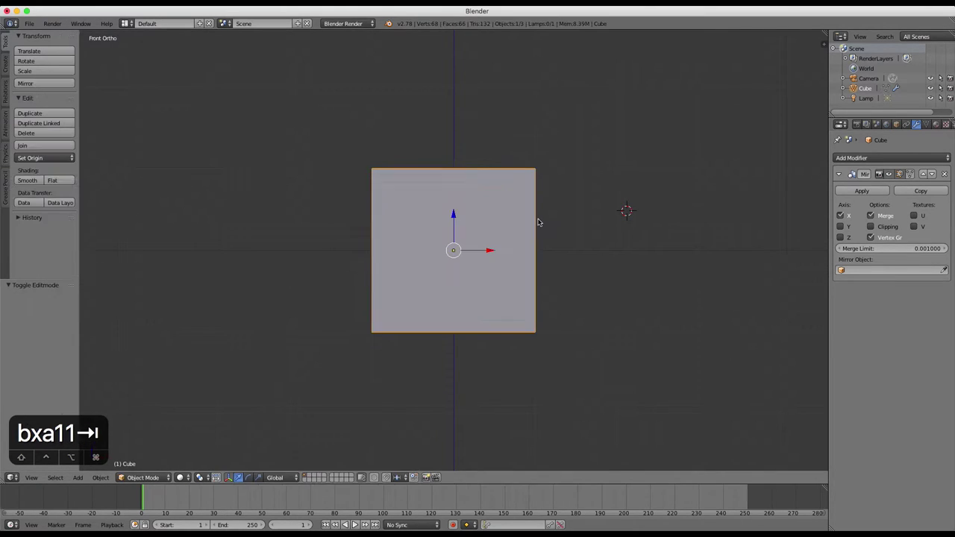
pyautogui.moveTo(493, 223); pyautogui.dragTo(576, 235, button='middle')
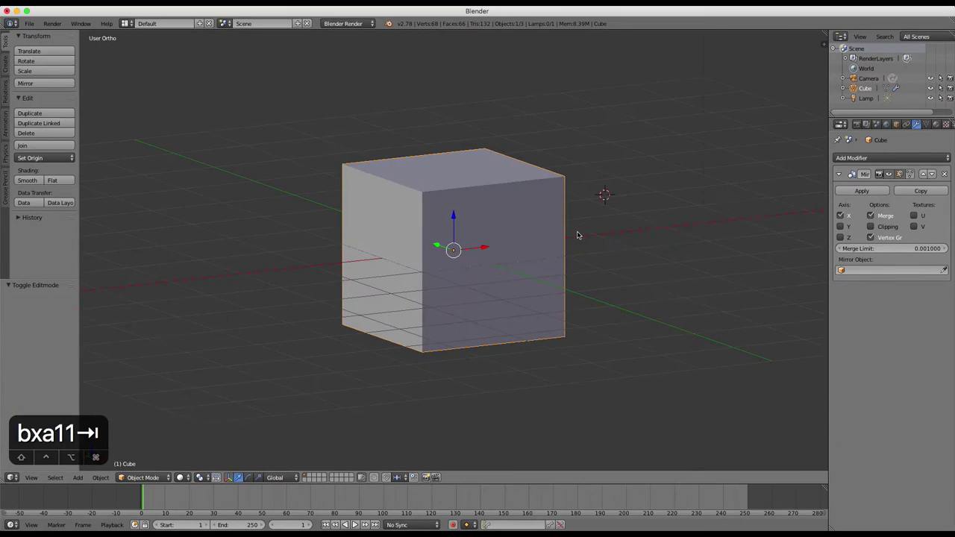
pyautogui.moveTo(454, 140); pyautogui.dragTo(551, 152, button='middle')
pyautogui.press('1')
pyautogui.press('Tab')
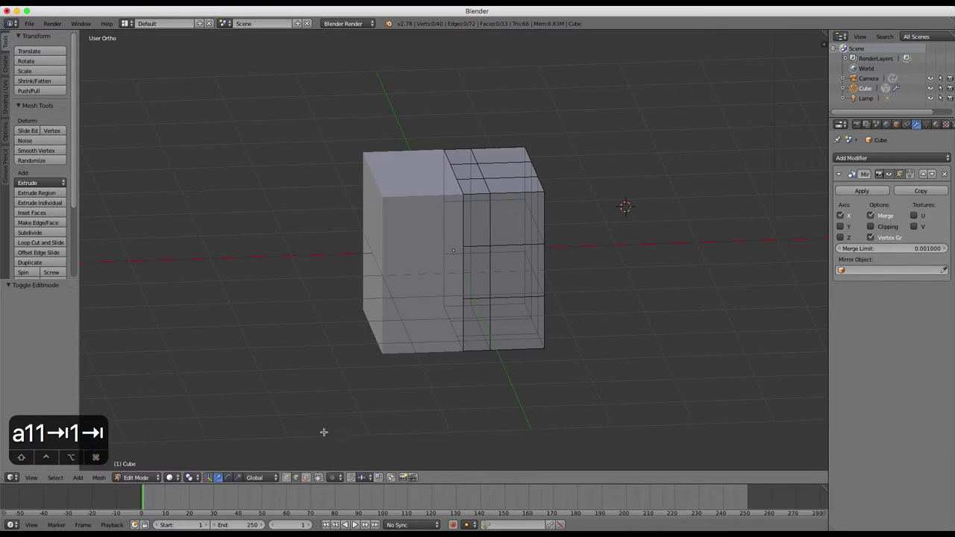
pyautogui.click(287, 477)
pyautogui.press('1')
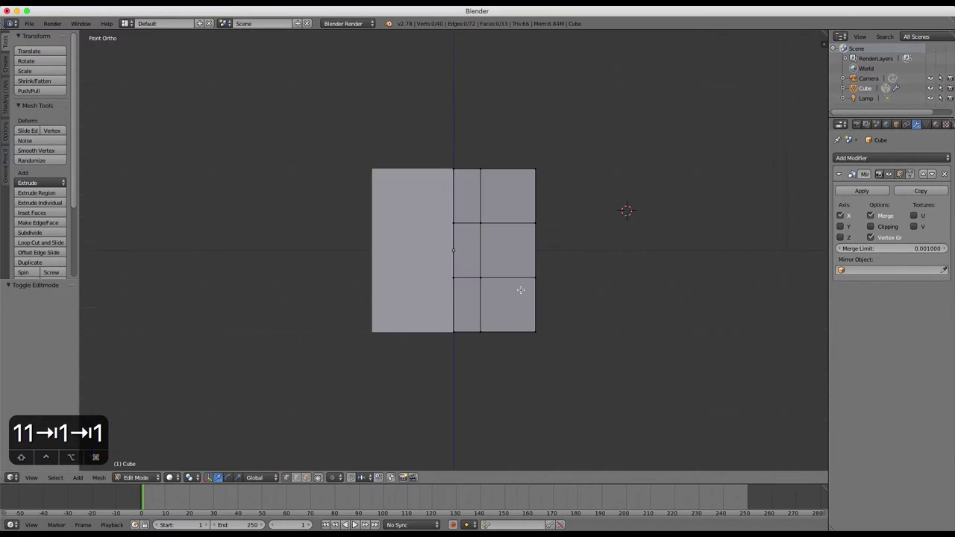
pyautogui.press('b')
pyautogui.moveTo(556, 353); pyautogui.dragTo(507, 60)
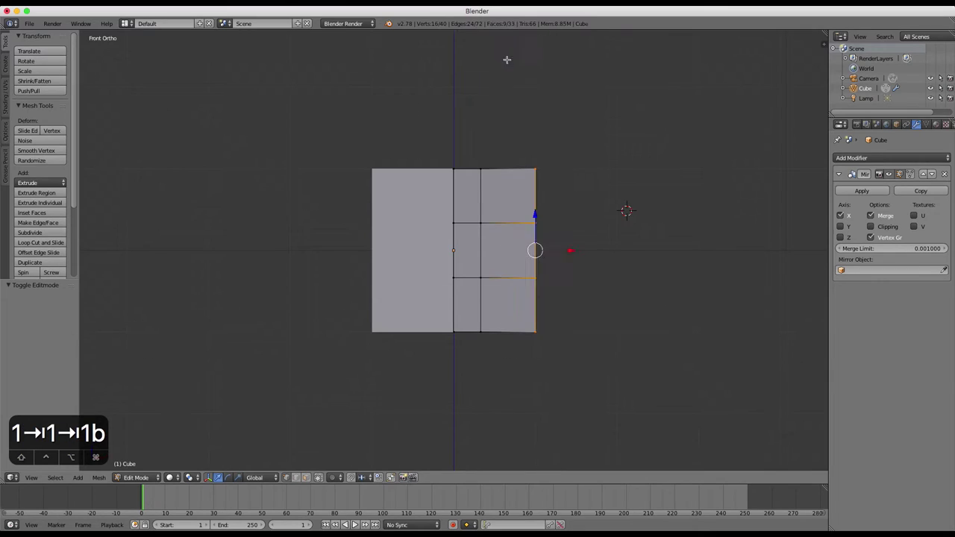
pyautogui.press('a')
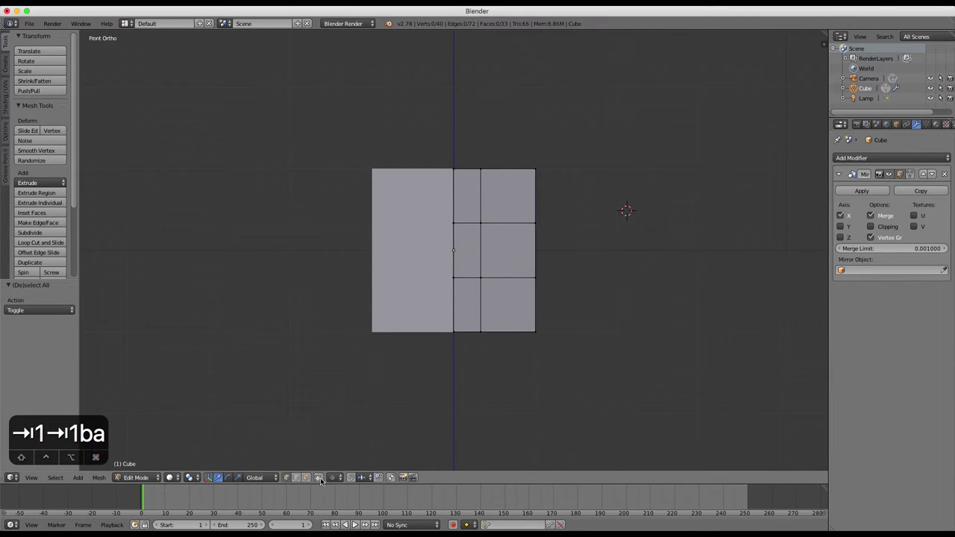
# Using face selection, extrude the middle front face beside the mirror line outward from the cube.
pyautogui.click(306, 477)
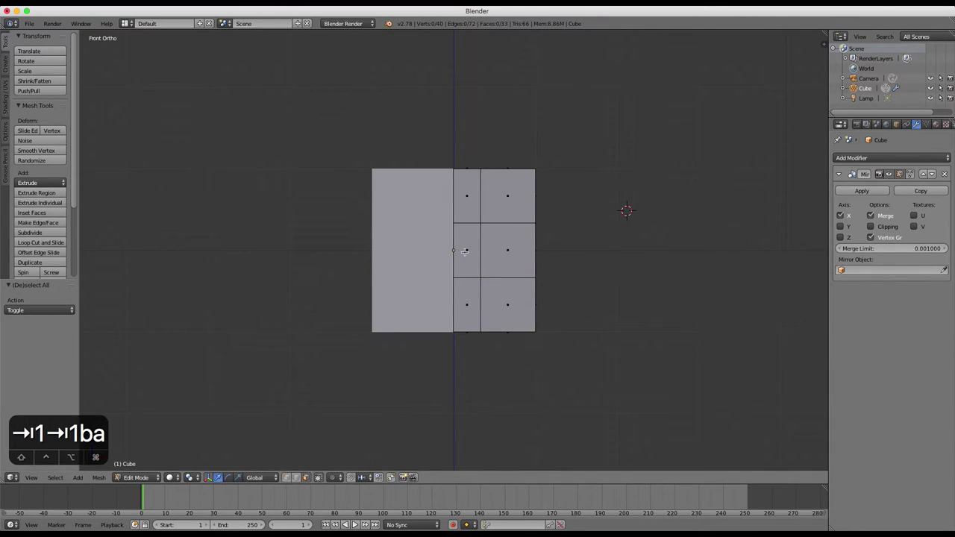
pyautogui.rightClick(464, 252)
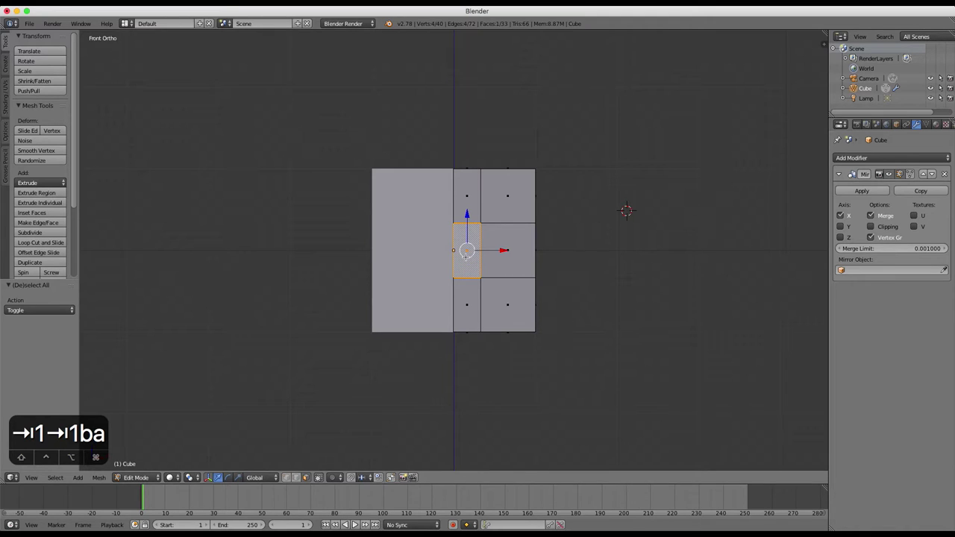
pyautogui.moveTo(464, 254); pyautogui.dragTo(463, 214, button='middle')
pyautogui.press('e')
pyautogui.click(389, 251)
# Raise the middle top face beside the mirror line by about 0.246 along the Z axis.
pyautogui.press('KP_1')
pyautogui.moveTo(463, 158); pyautogui.dragTo(465, 145)
pyautogui.moveTo(465, 145); pyautogui.dragTo(504, 244, button='middle')
# Move the centre face of the cube's outer side outward by about 0.369 along the X axis.
pyautogui.rightClick(503, 245)
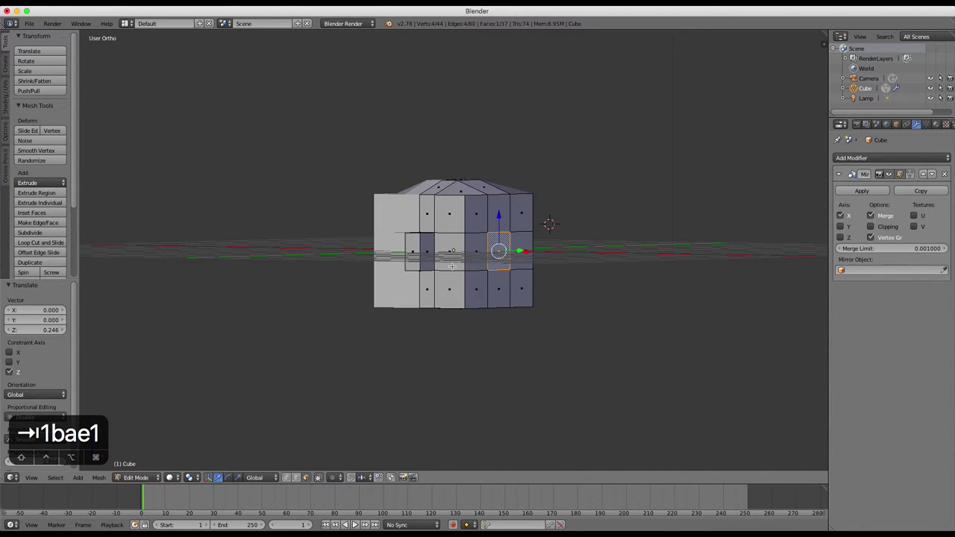
pyautogui.press('KP_1')
pyautogui.moveTo(526, 250); pyautogui.dragTo(568, 252)
pyautogui.moveTo(568, 251); pyautogui.dragTo(470, 317, button='middle')
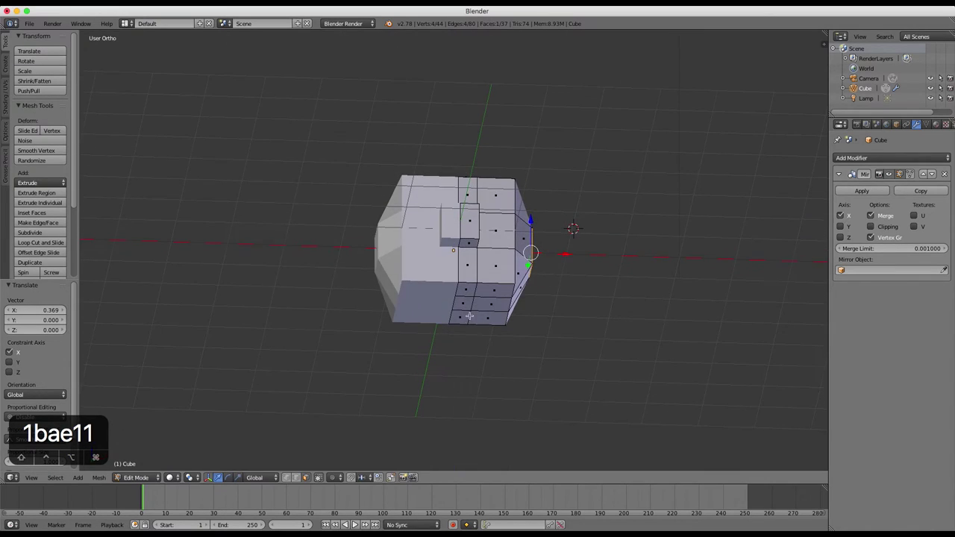
# Lower the middle bottom face beside the mirror line by about 0.342 along the Z axis.
pyautogui.press('KP_1')
pyautogui.moveTo(460, 305)
pyautogui.mouseDown()
pyautogui.moveTo(460, 273)
pyautogui.moveTo(465, 292)
pyautogui.mouseUp()
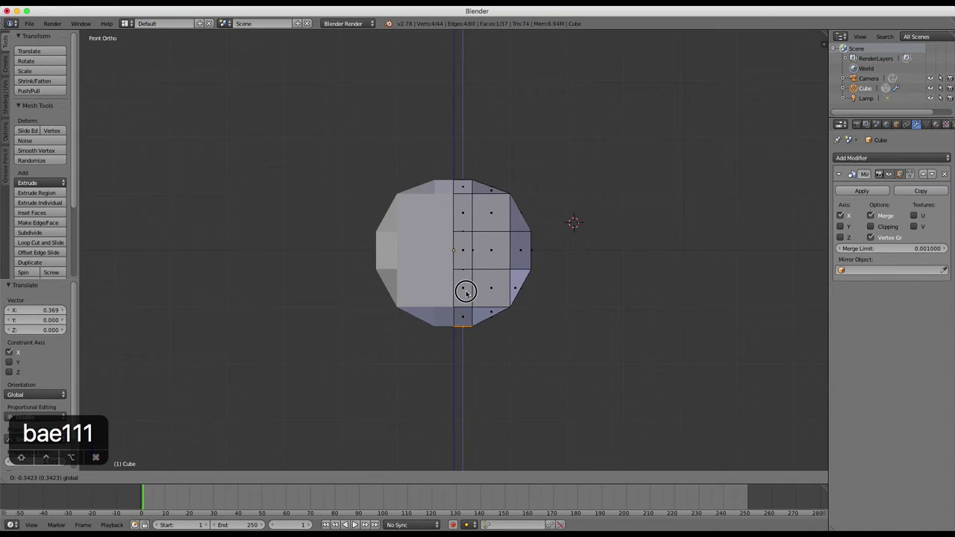
pyautogui.click(465, 292)
# Select the four corner vertices of the cube's outer side and scale them together to about 0.611.
pyautogui.moveTo(465, 293); pyautogui.dragTo(407, 365, button='middle')
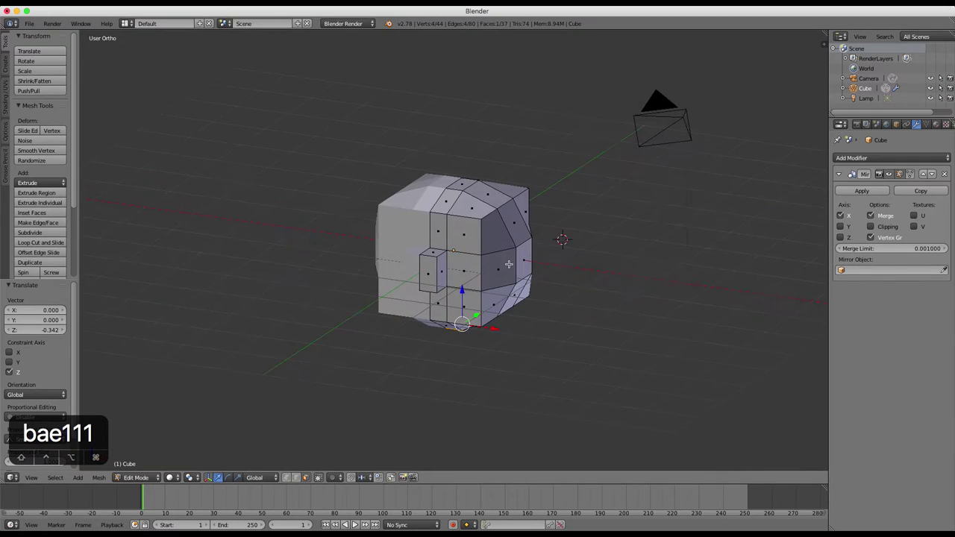
pyautogui.rightClick(485, 210)
pyautogui.keyDown('shift'); pyautogui.rightClick(527, 189); pyautogui.keyUp('shift')
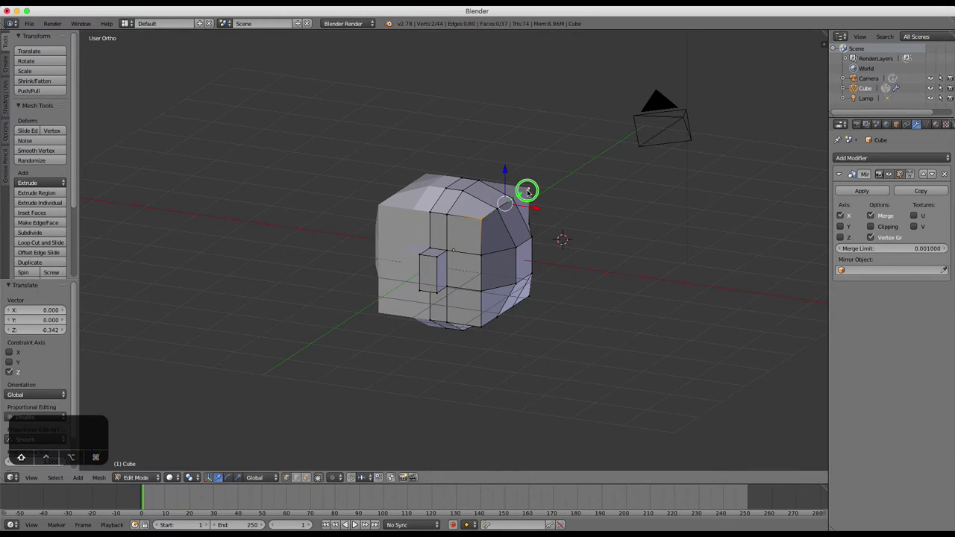
pyautogui.moveTo(506, 315); pyautogui.dragTo(465, 322, button='middle')
pyautogui.keyDown('shift'); pyautogui.rightClick(464, 323); pyautogui.keyUp('shift')
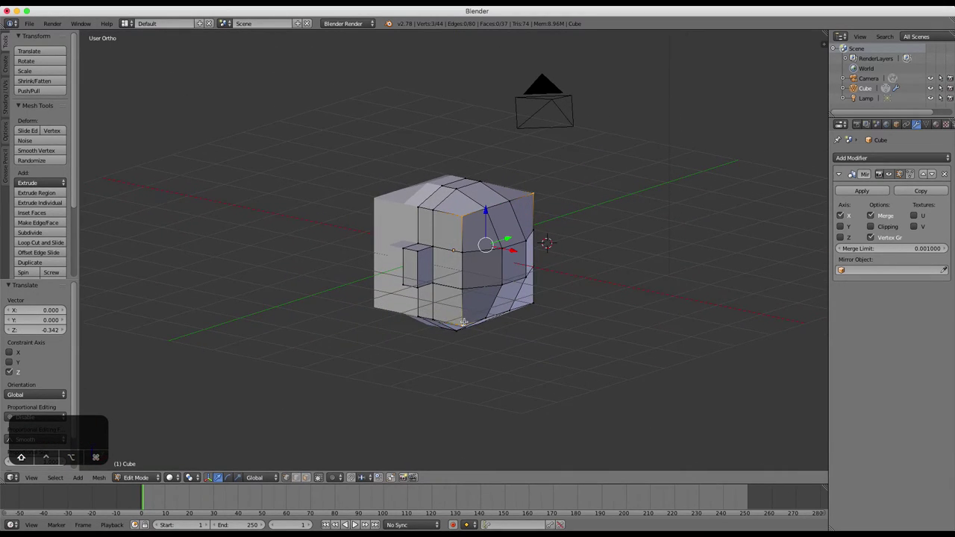
pyautogui.keyDown('shift'); pyautogui.rightClick(534, 300); pyautogui.keyUp('shift')
pyautogui.press('1')
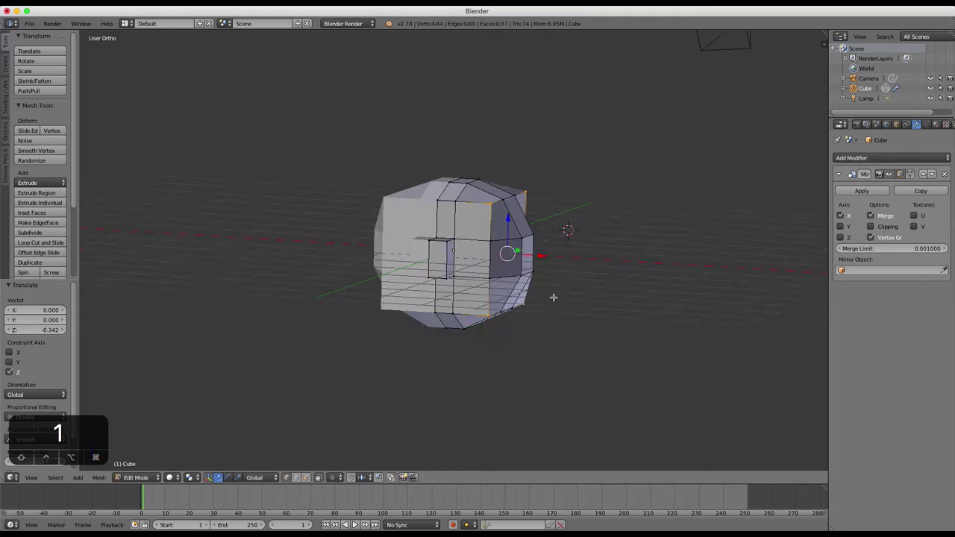
pyautogui.press('s')
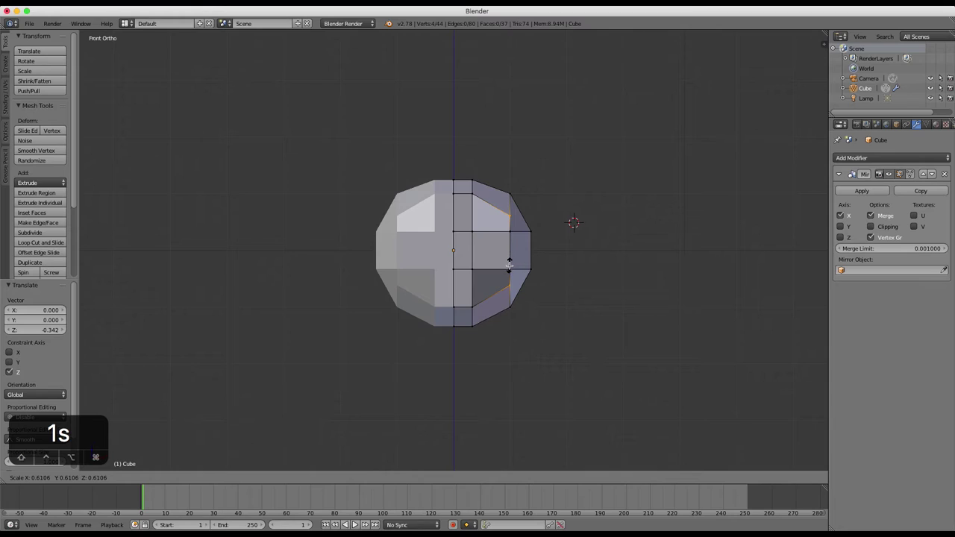
pyautogui.click(509, 265)
# Enable Clipping on the Mirror modifier and add a centred horizontal loop cut around the middle of the half mesh.
pyautogui.moveTo(544, 276); pyautogui.dragTo(619, 278, button='middle')
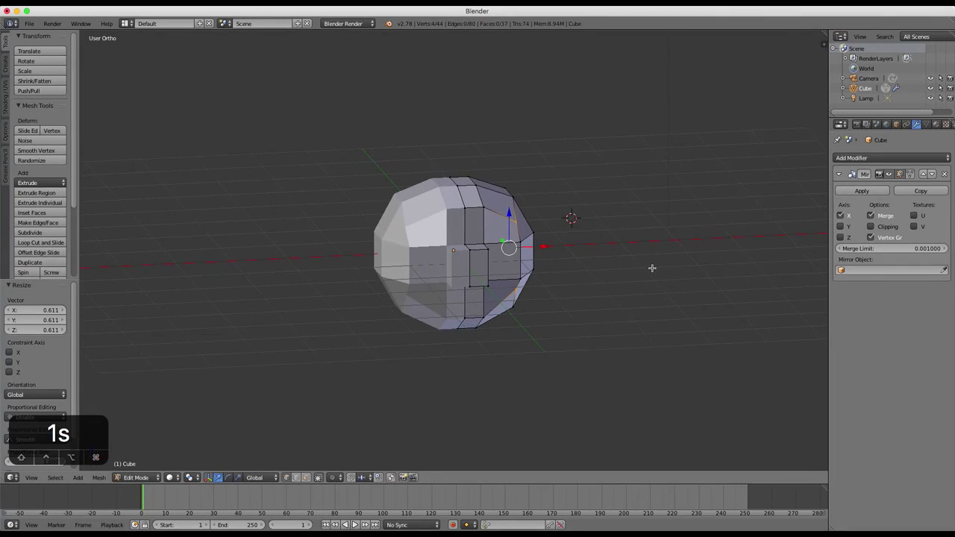
pyautogui.click(871, 226)
pyautogui.press('KP_1')
pyautogui.scroll(4, 590, 258)
pyautogui.hotkey('ctrl', 'r')
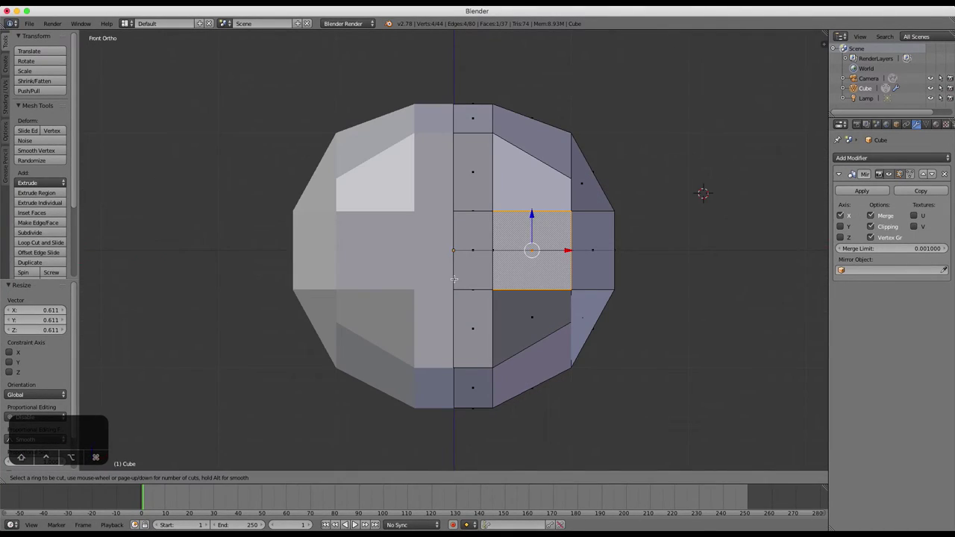
pyautogui.click(453, 279)
pyautogui.rightClick(453, 279)
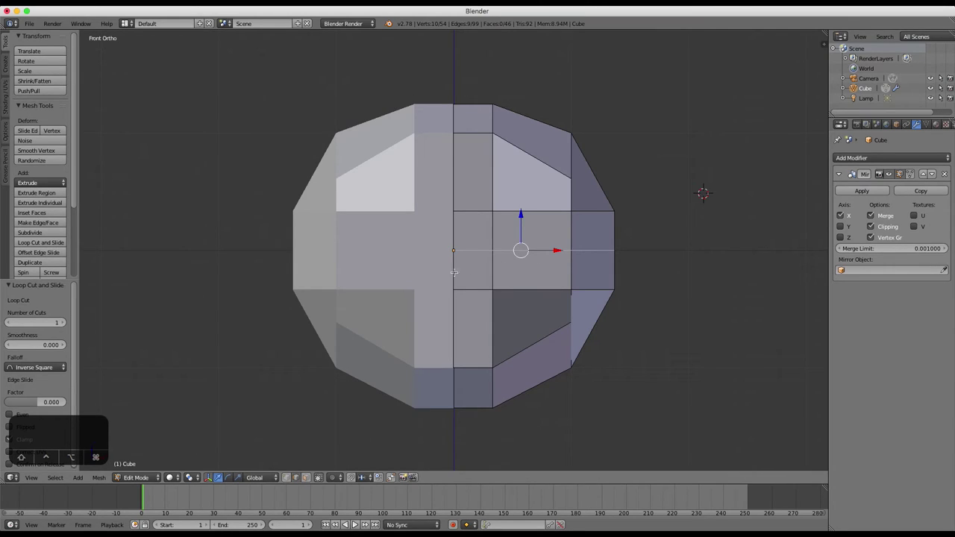
# Extrude the two end faces of the front protrusion by about 0.24 and scale them down to taper it.
pyautogui.moveTo(507, 264); pyautogui.dragTo(512, 270, button='middle')
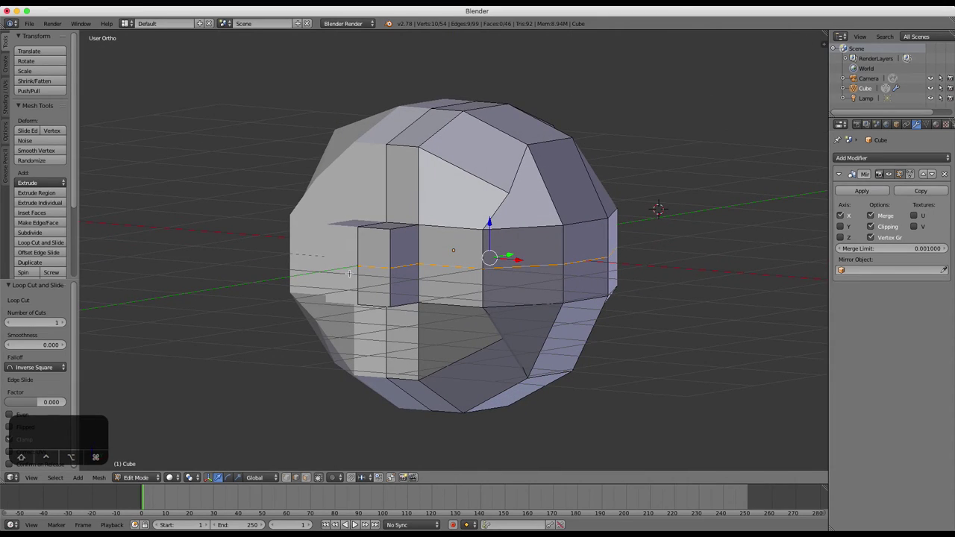
pyautogui.click(306, 478)
pyautogui.rightClick(369, 258)
pyautogui.keyDown('shift'); pyautogui.rightClick(373, 287); pyautogui.keyUp('shift')
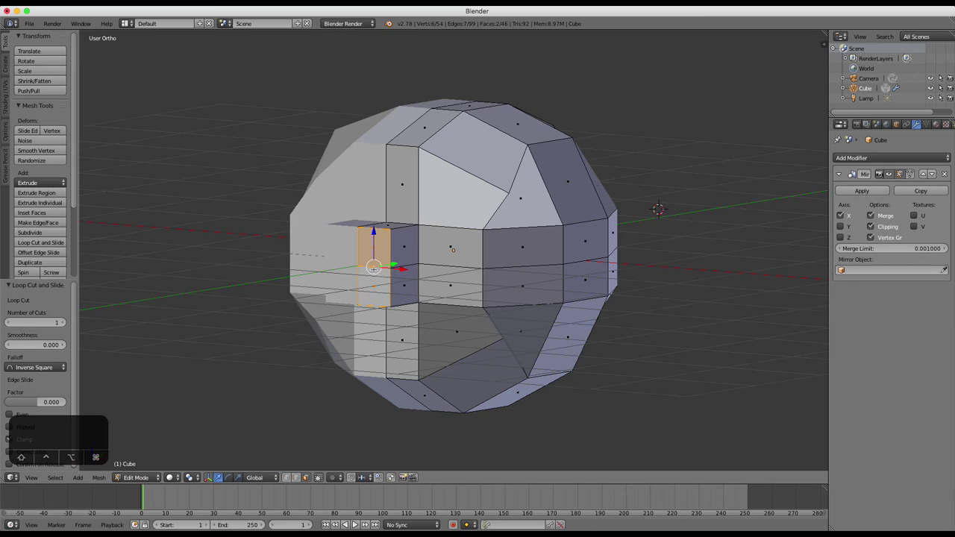
pyautogui.moveTo(373, 288); pyautogui.dragTo(348, 245, button='middle')
pyautogui.press('e')
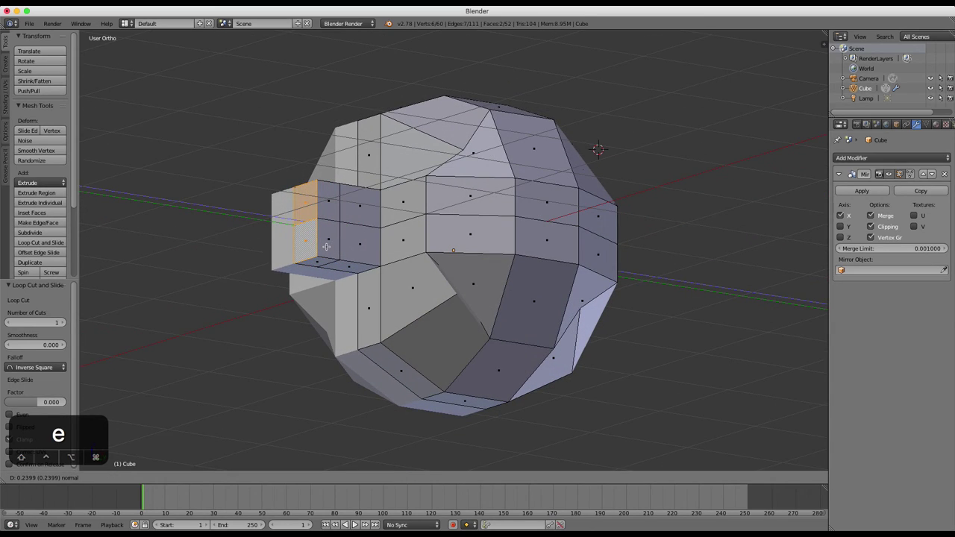
pyautogui.click(326, 246)
pyautogui.press('s')
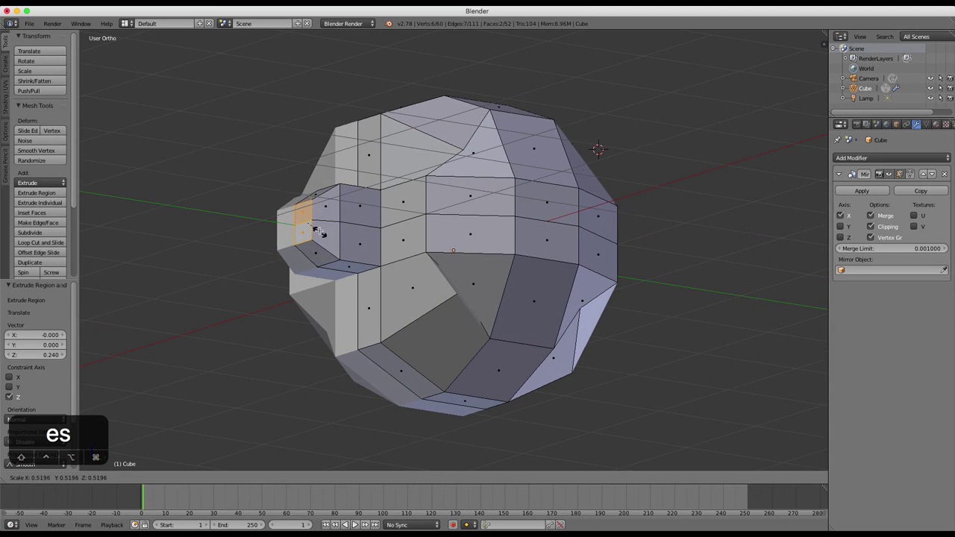
pyautogui.click(313, 221)
# Extrude the two tip faces by a further 0.074 and scale them to about -0.117 to make the protrusion pointed.
pyautogui.press('e')
pyautogui.click(302, 217)
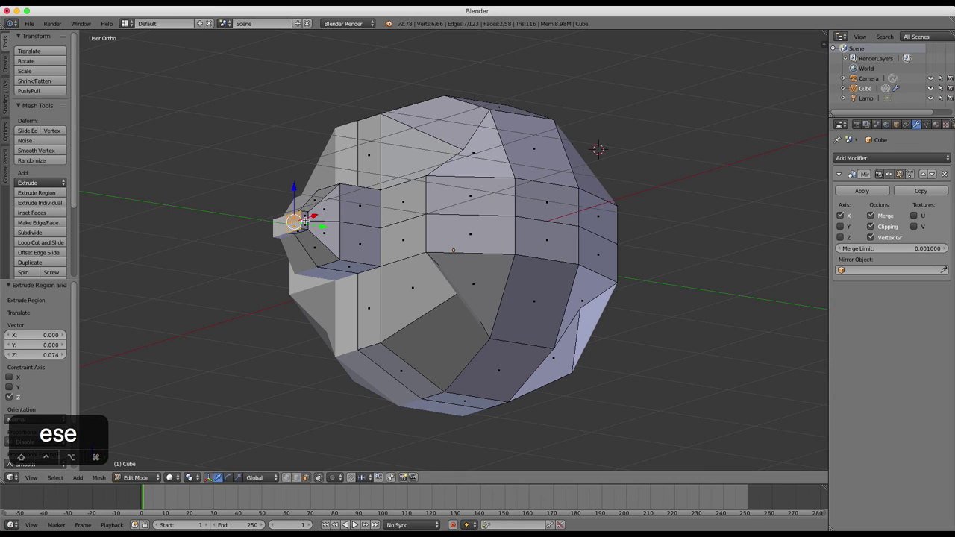
pyautogui.press('s')
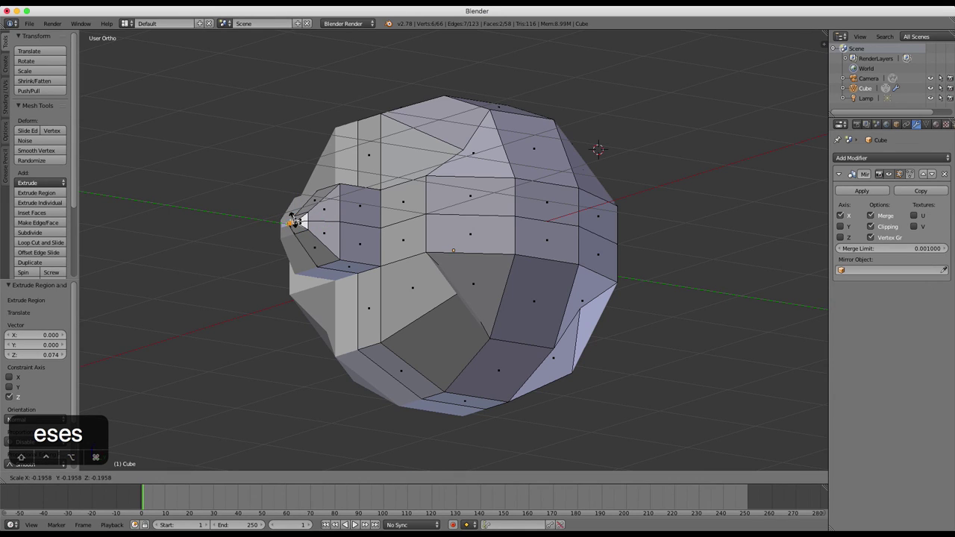
pyautogui.click(298, 217)
pyautogui.moveTo(298, 217); pyautogui.dragTo(451, 232, button='middle')
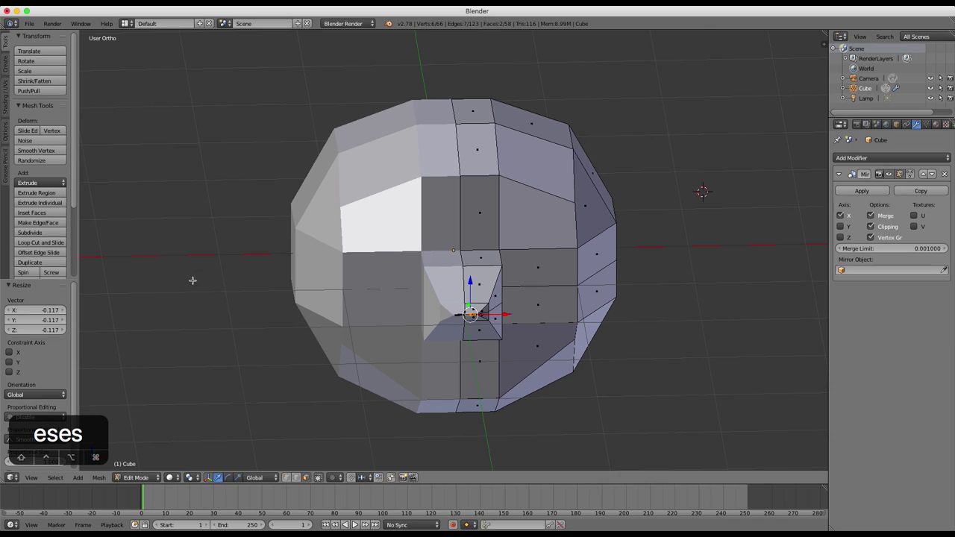
# Return to Object Mode and apply smooth shading to the mesh.
pyautogui.press('Tab')
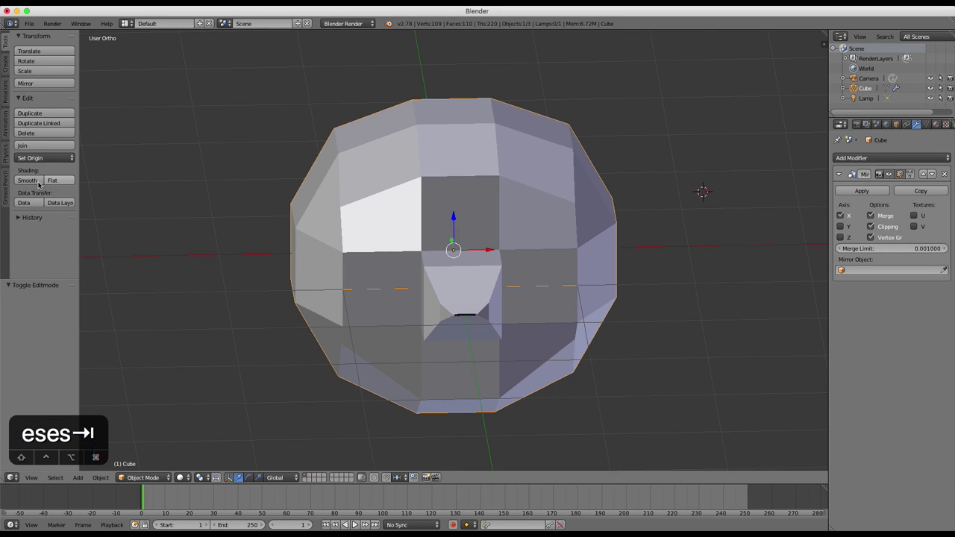
pyautogui.click(27, 179)
pyautogui.moveTo(505, 229); pyautogui.dragTo(661, 202, button='middle')
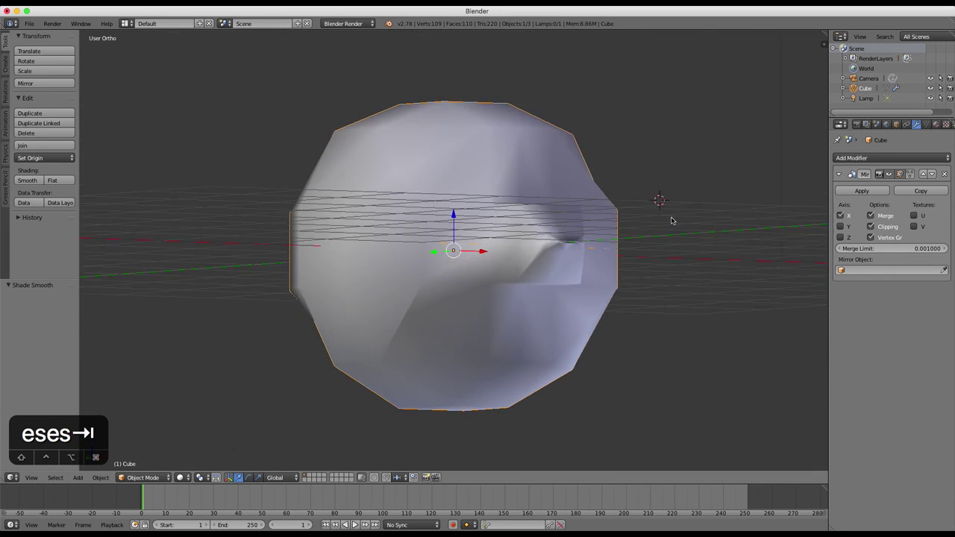